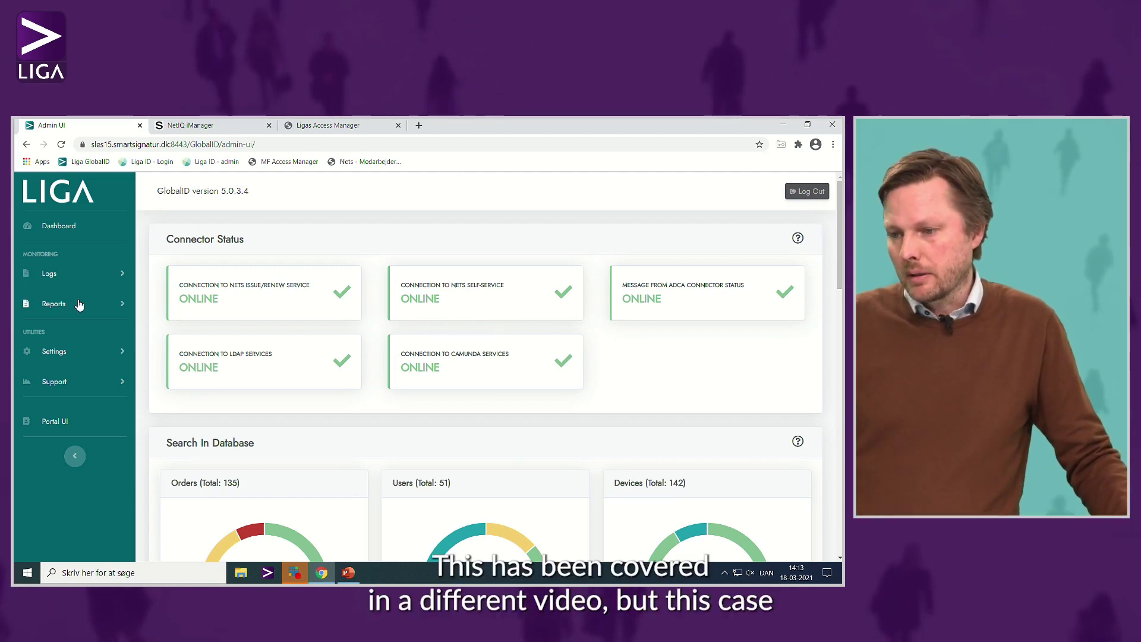
Open the device configuration "Test case 3 - Moces2 - smart card" from the device settings.
left_click(76, 354)
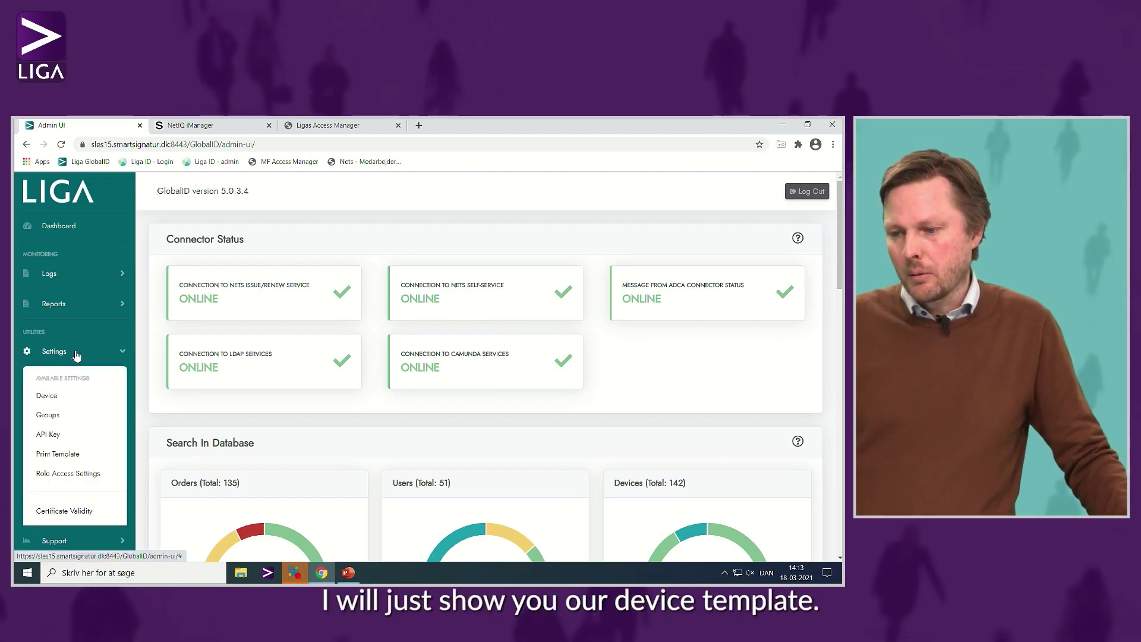
left_click(60, 396)
scroll(574, 393, "down", 5)
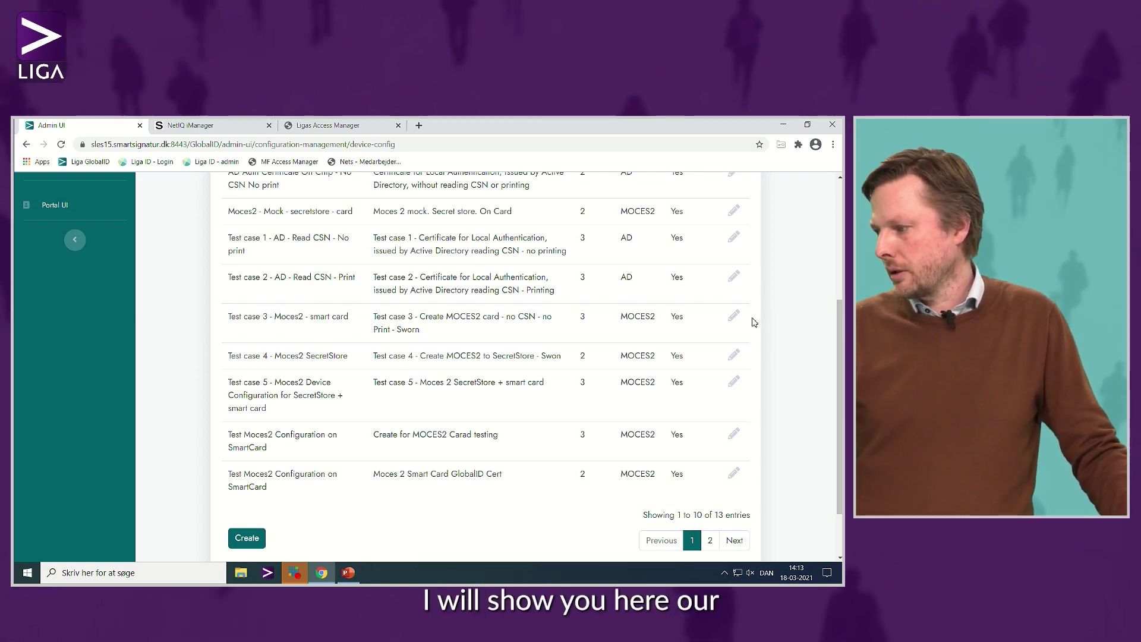
left_click(323, 315)
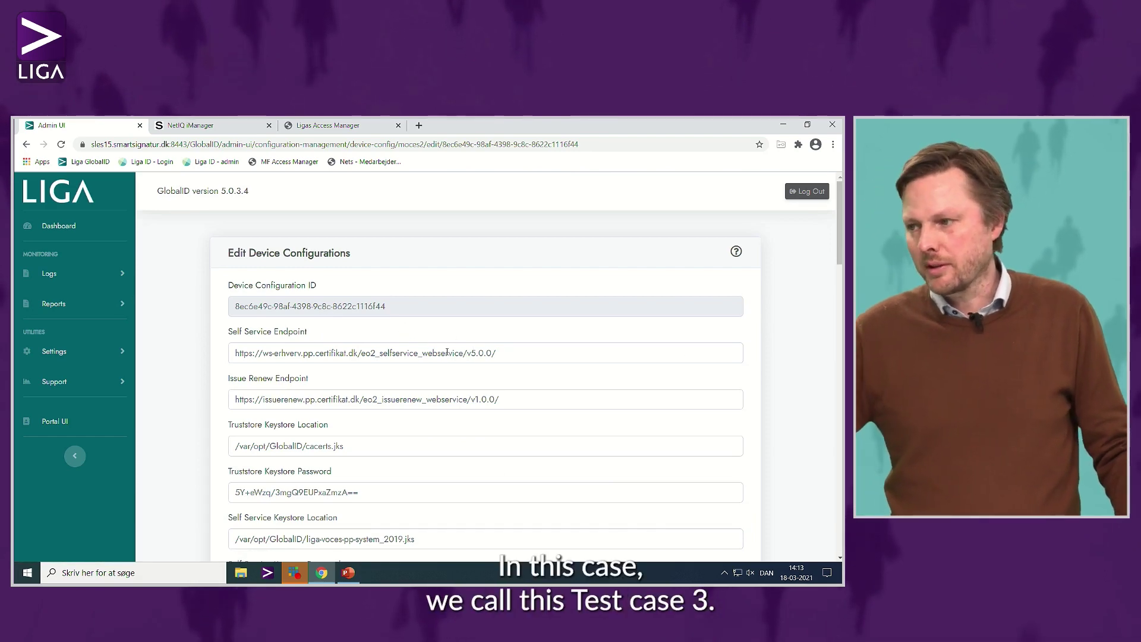
Review the Test case 3 device configuration, including its verification type, device store, AAL, device connections and BPM processes.
scroll(493, 391, "down", 5)
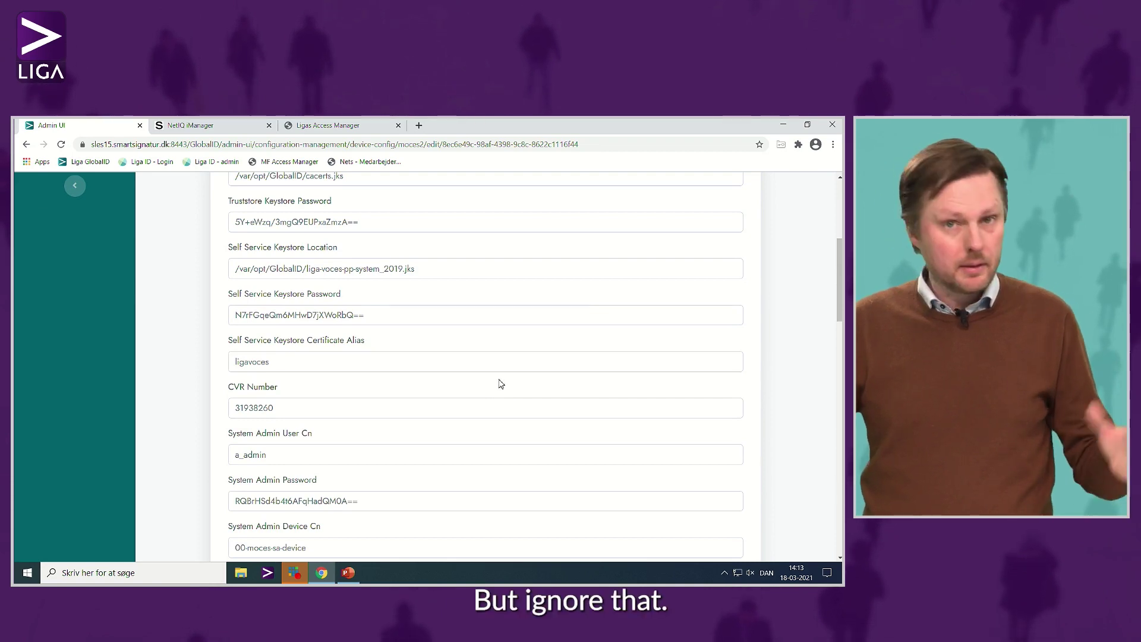
scroll(499, 384, "down", 2)
scroll(499, 384, "down", 7)
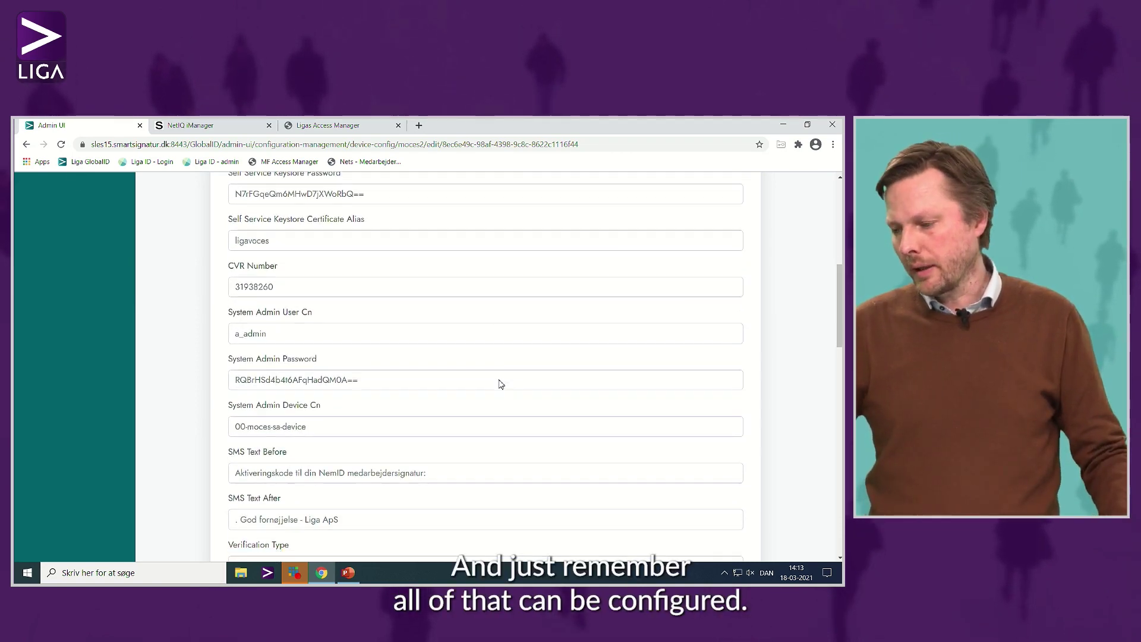
scroll(501, 384, "down", 6)
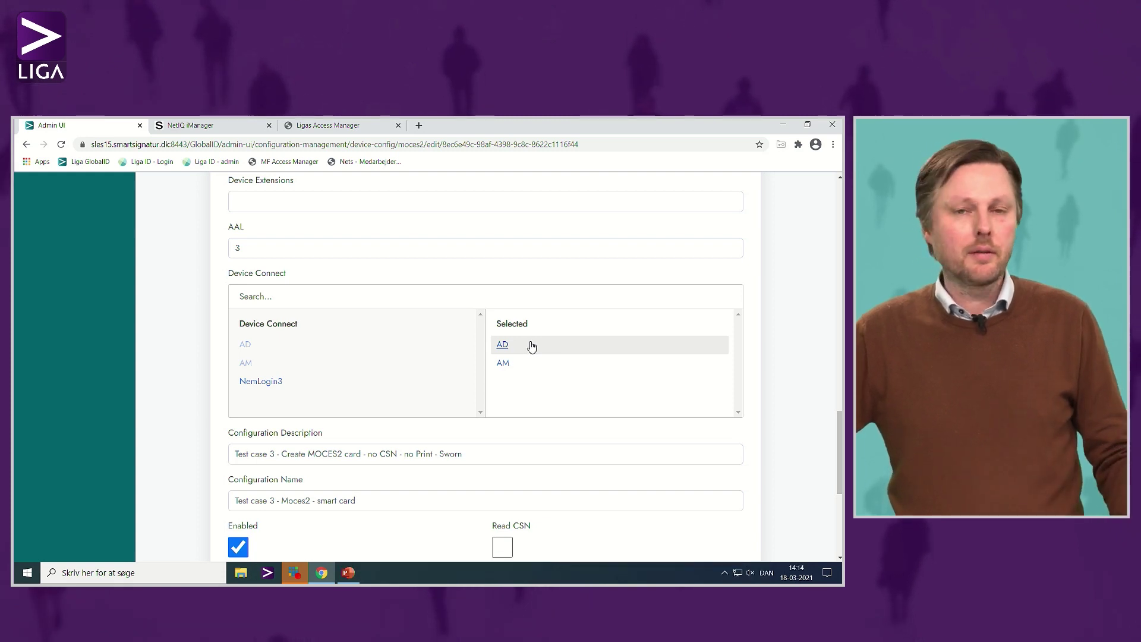
scroll(520, 364, "down", 2)
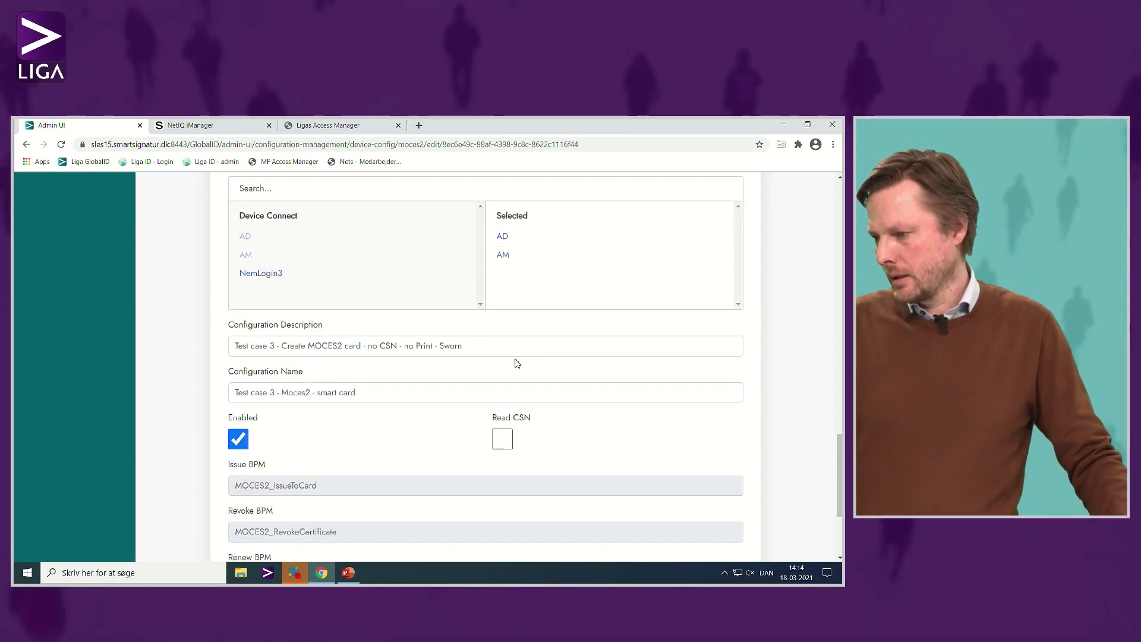
Switch to the Portal UI, filter the users by "ligaid" and open that user's record.
scroll(145, 390, "up", 8)
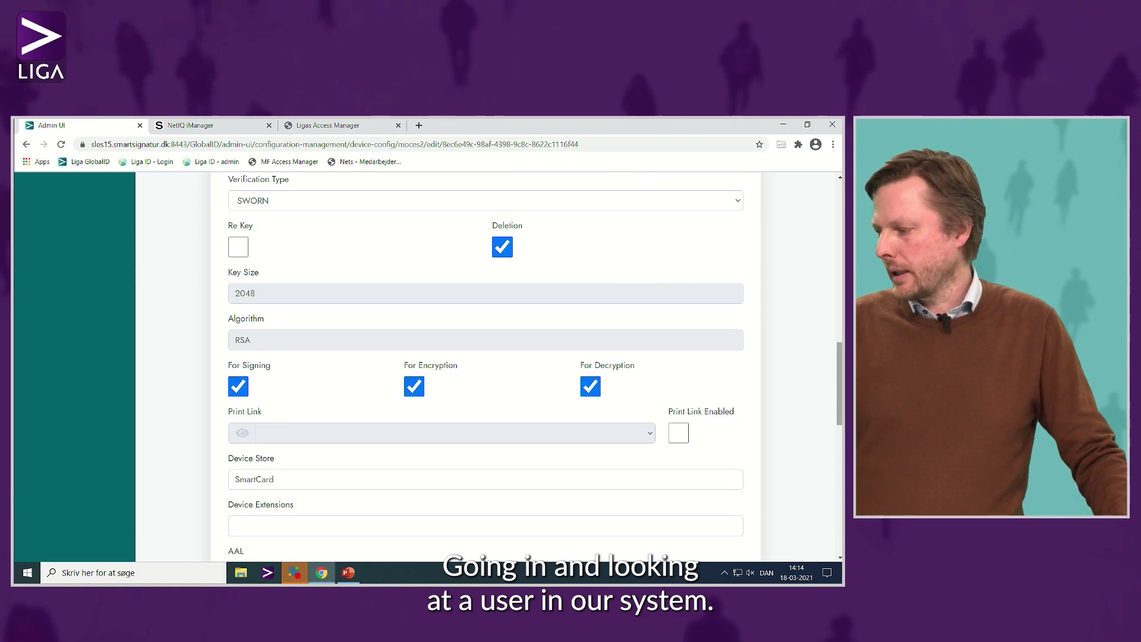
scroll(17, 390, "up", 10)
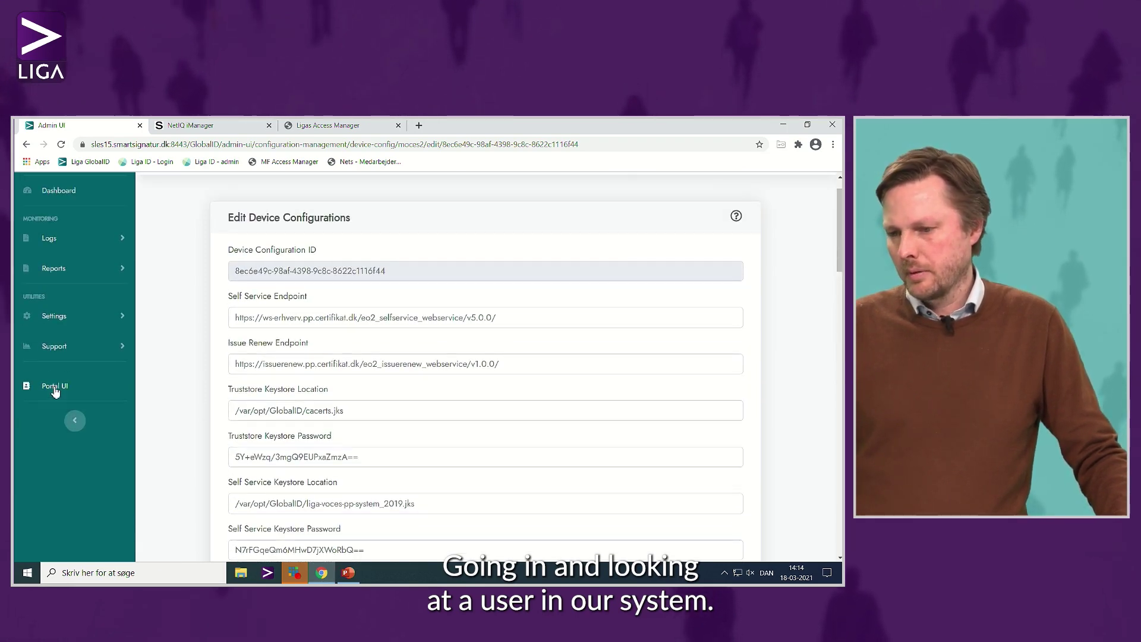
left_click(54, 389)
left_click(746, 277)
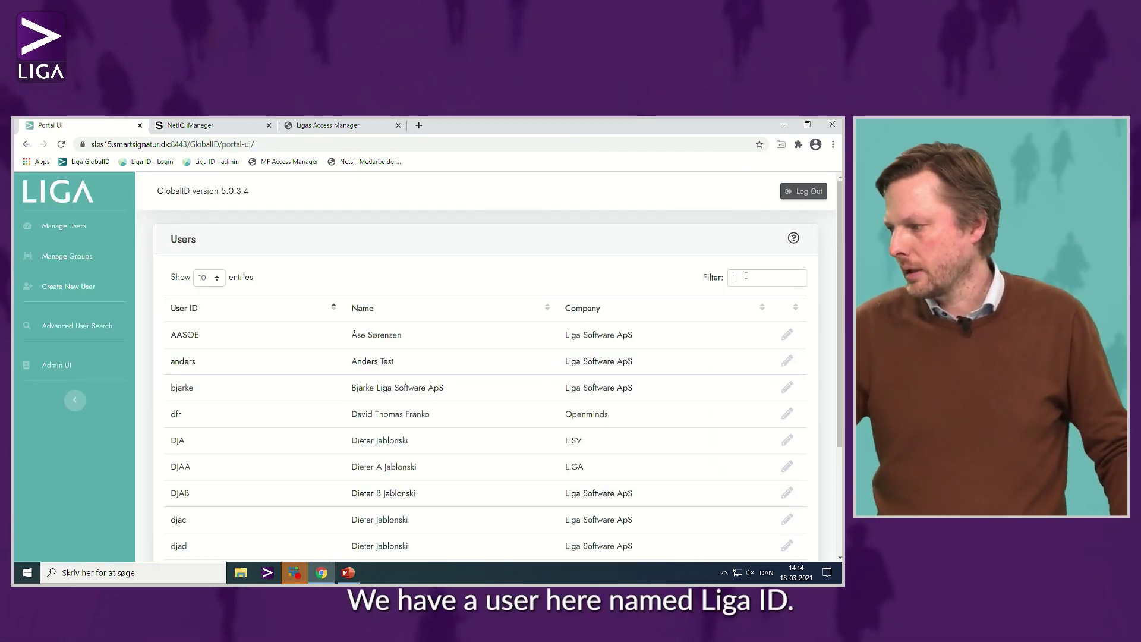
type("ligaid")
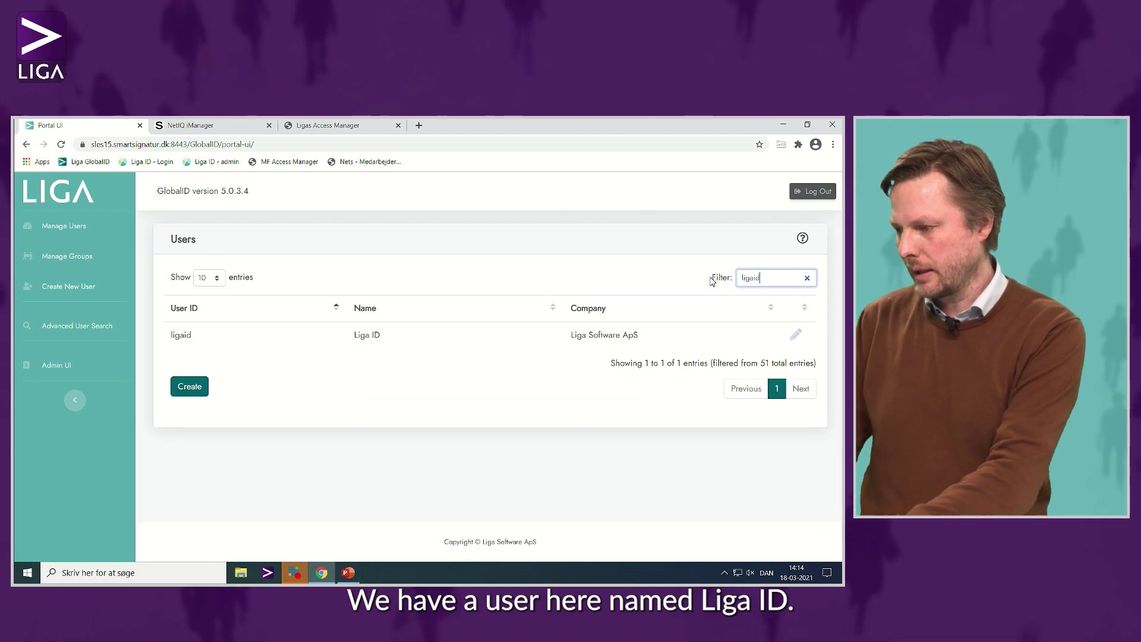
left_click(795, 334)
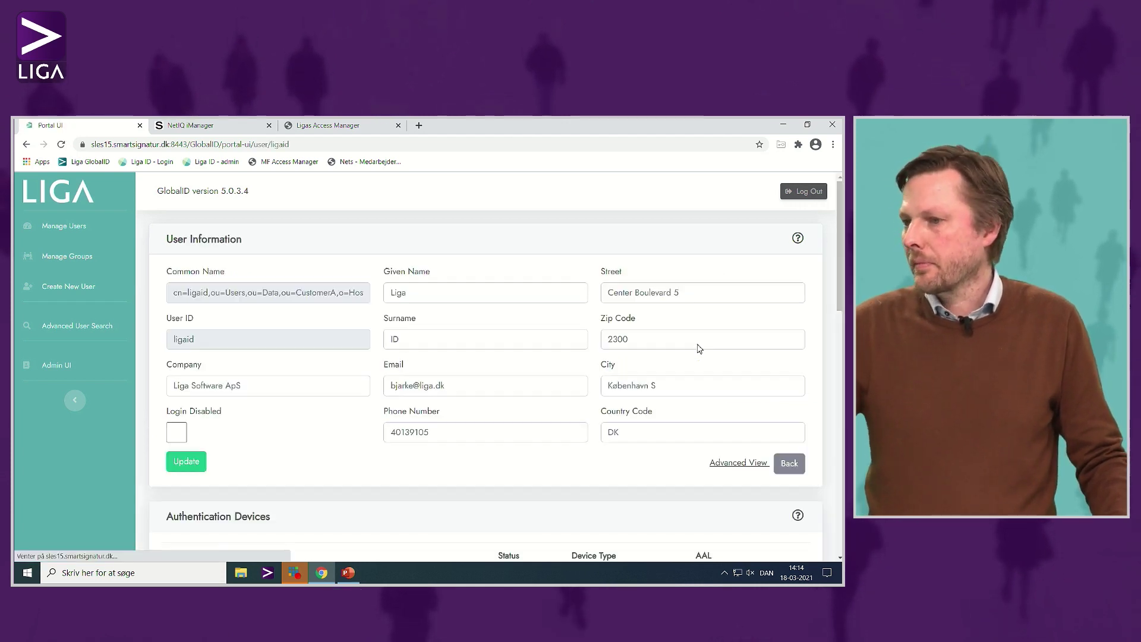
Examine the user's authentication devices and authentication device stores.
scroll(702, 349, "down", 8)
scroll(435, 369, "down", 1)
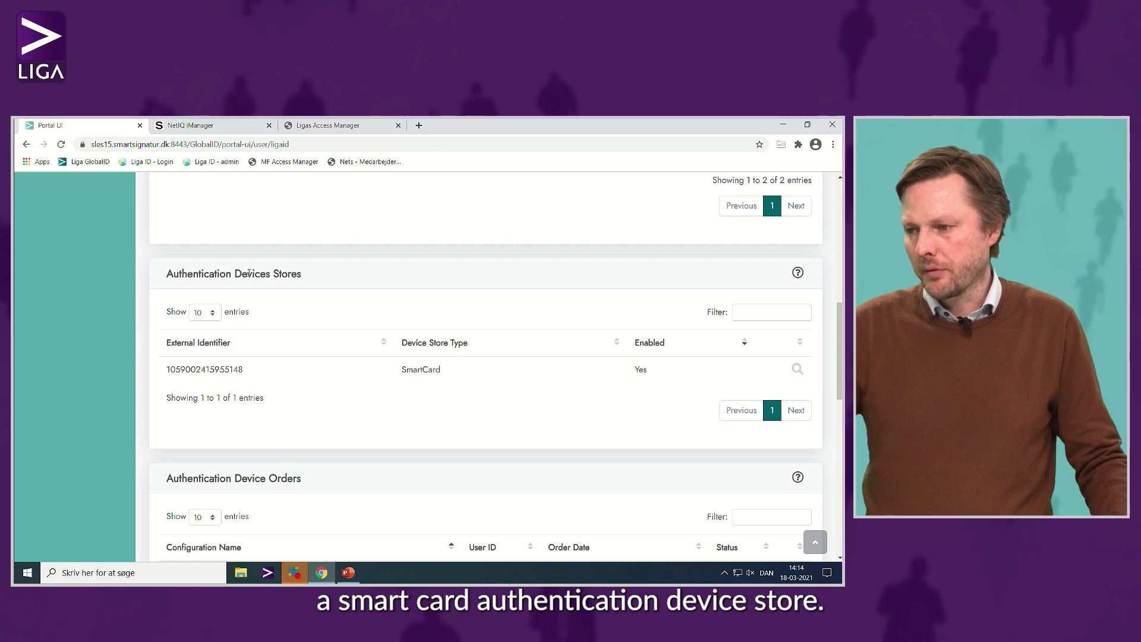
scroll(326, 284, "up", 3)
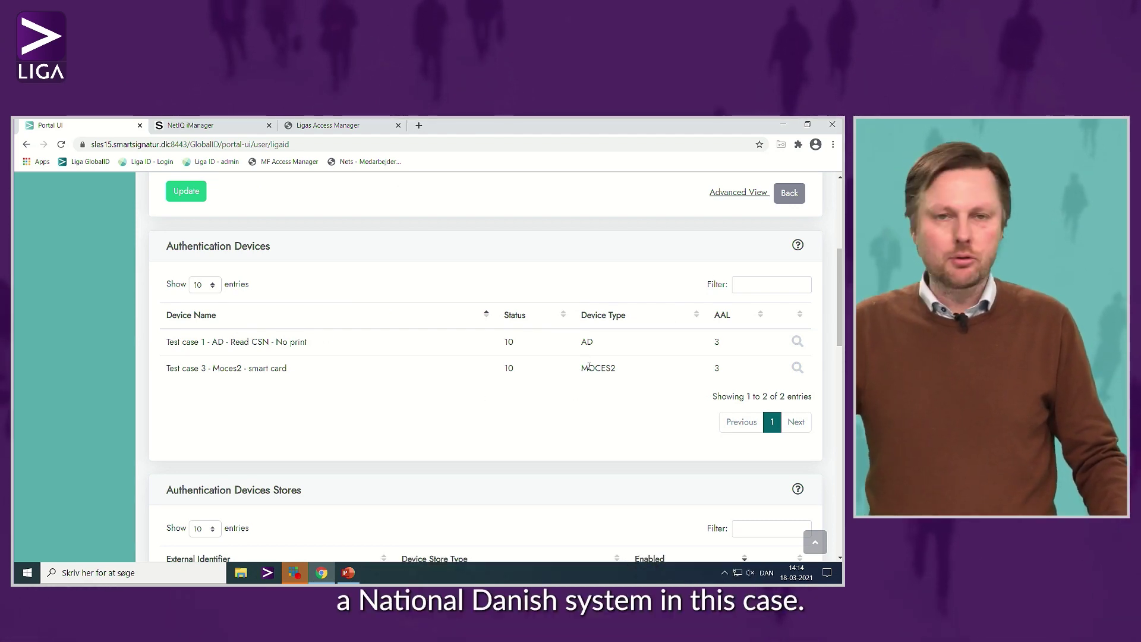
Open the details of the "Test case 3 - Moces2 - smart card" device and expand its advanced view.
left_click(798, 369)
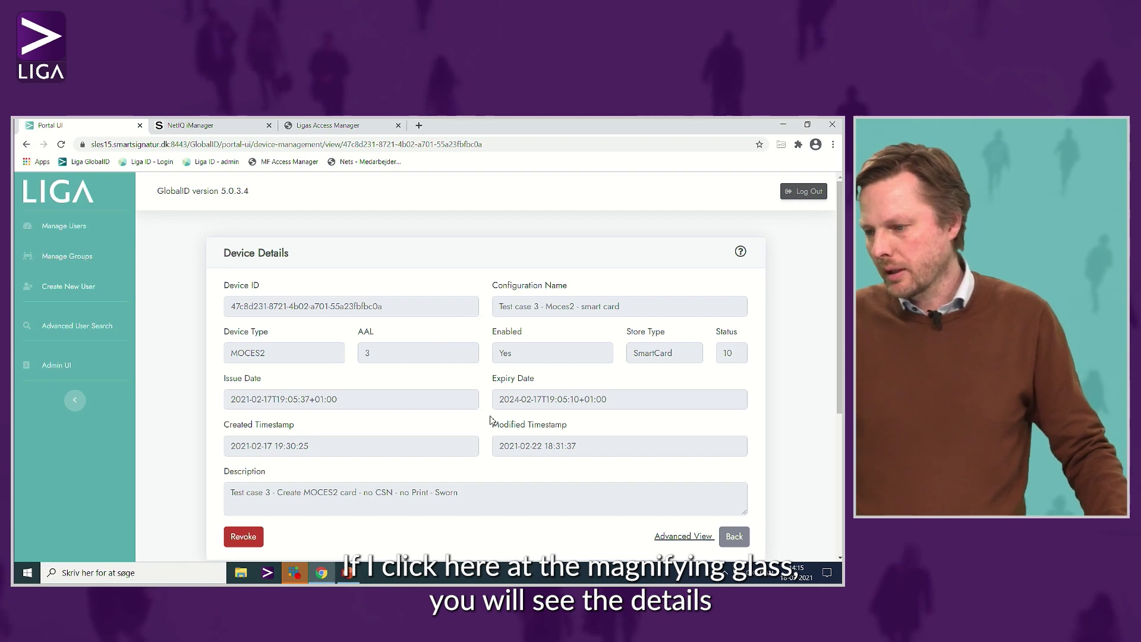
scroll(497, 446, "down", 3)
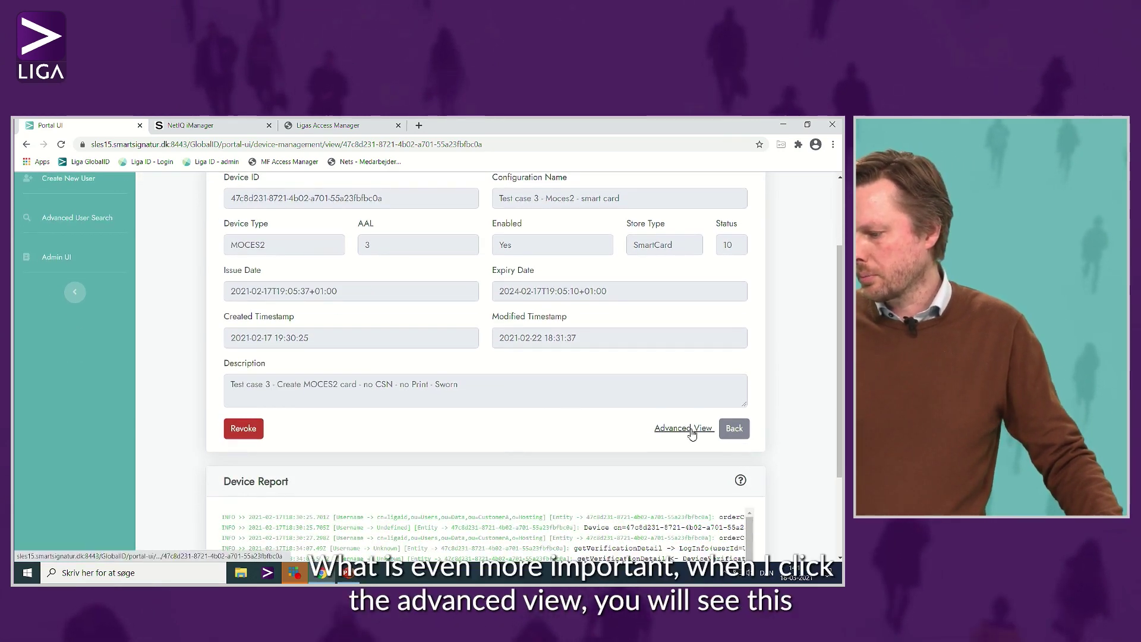
left_click(693, 428)
scroll(550, 408, "down", 3)
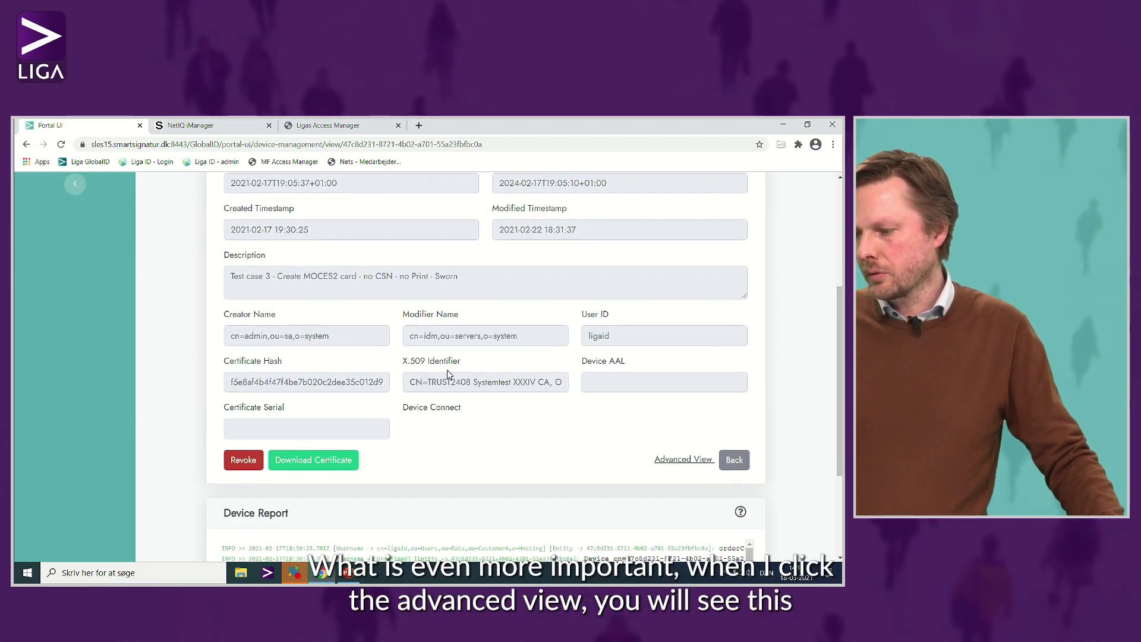
Read the device's X.509 Identifier value through to its end.
left_click_drag(462, 361, 403, 363)
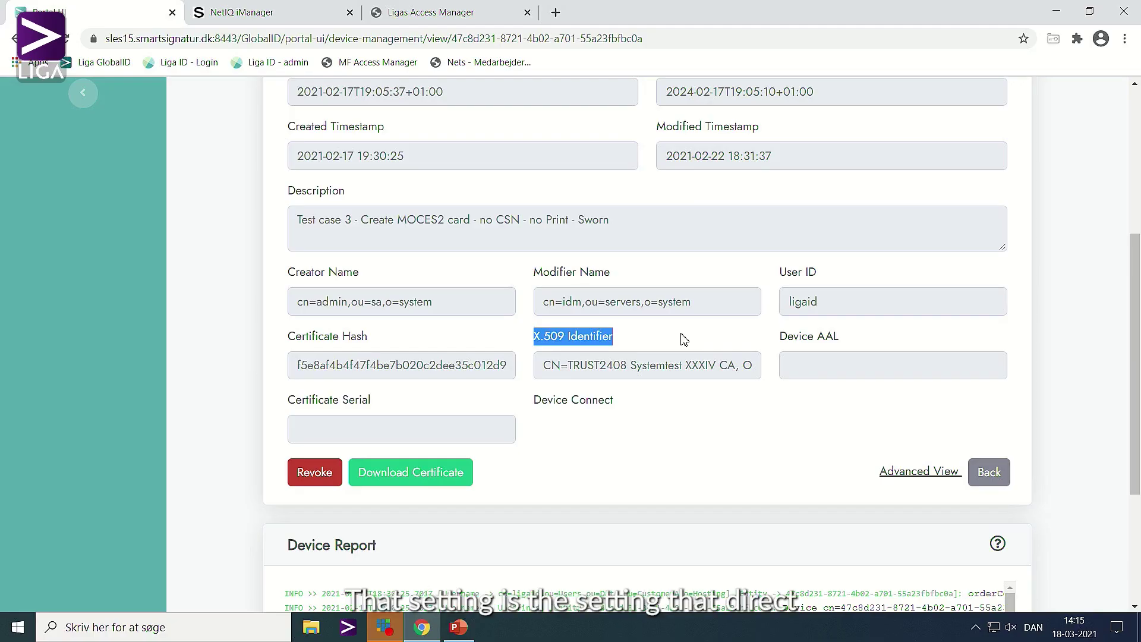
left_click(633, 371)
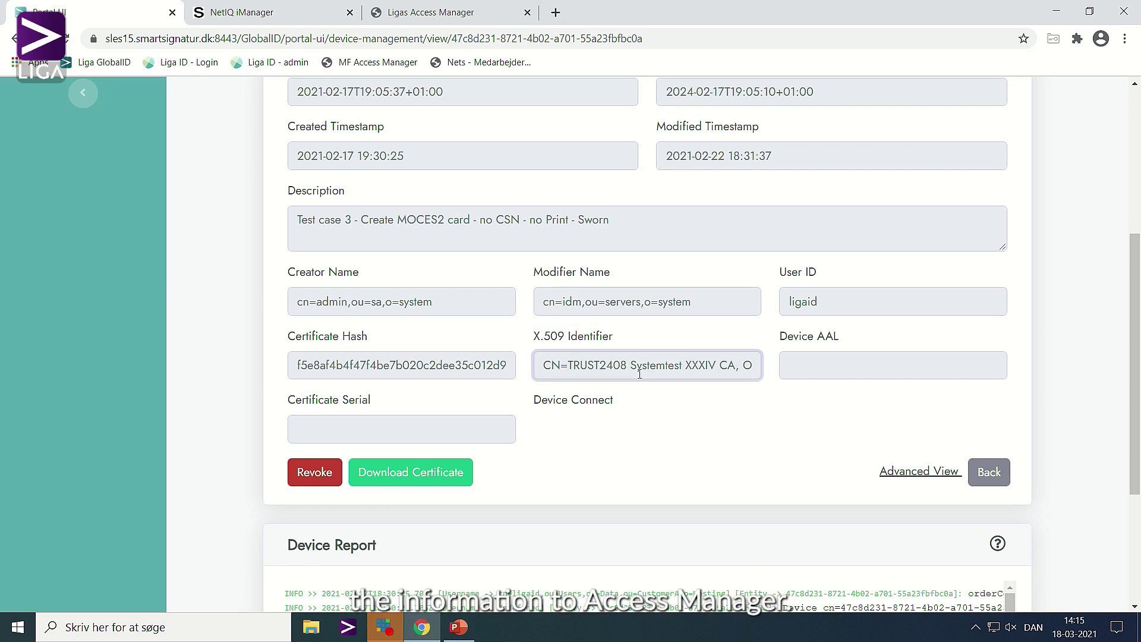
key("Right")
key("Right")
key("Right")
key("Right")
key("Right")
key("Right")
key("Right")
key("Right")
key("Right")
key("Right")
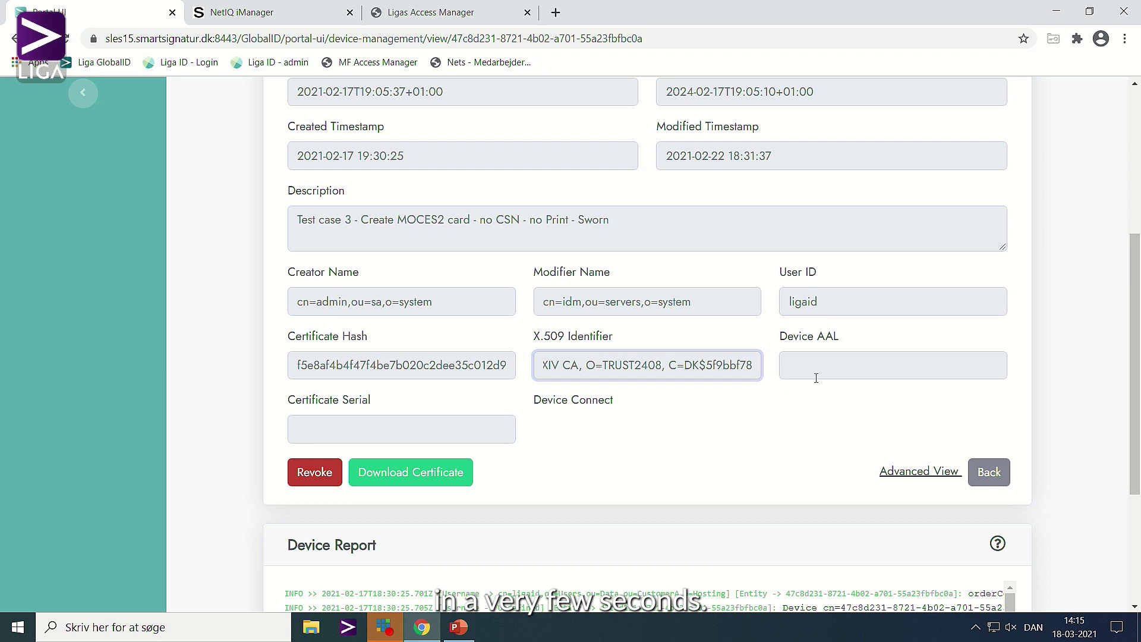
Switch to NetIQ iManager and start the Modify Object task under Directory Administration.
left_click(294, 12)
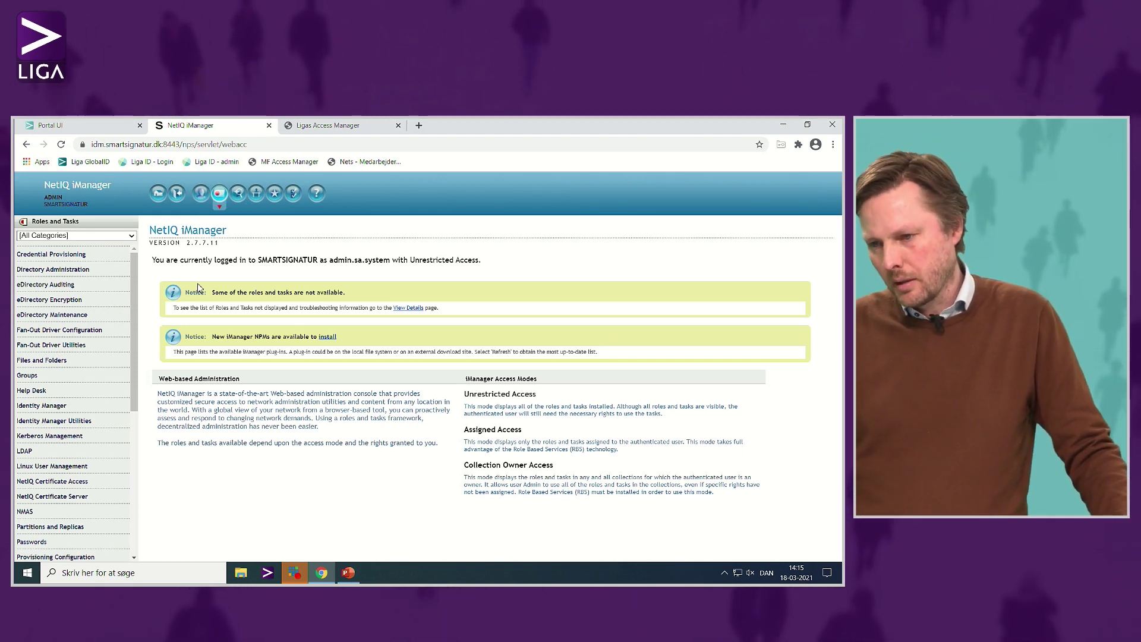
left_click_drag(134, 291, 135, 293)
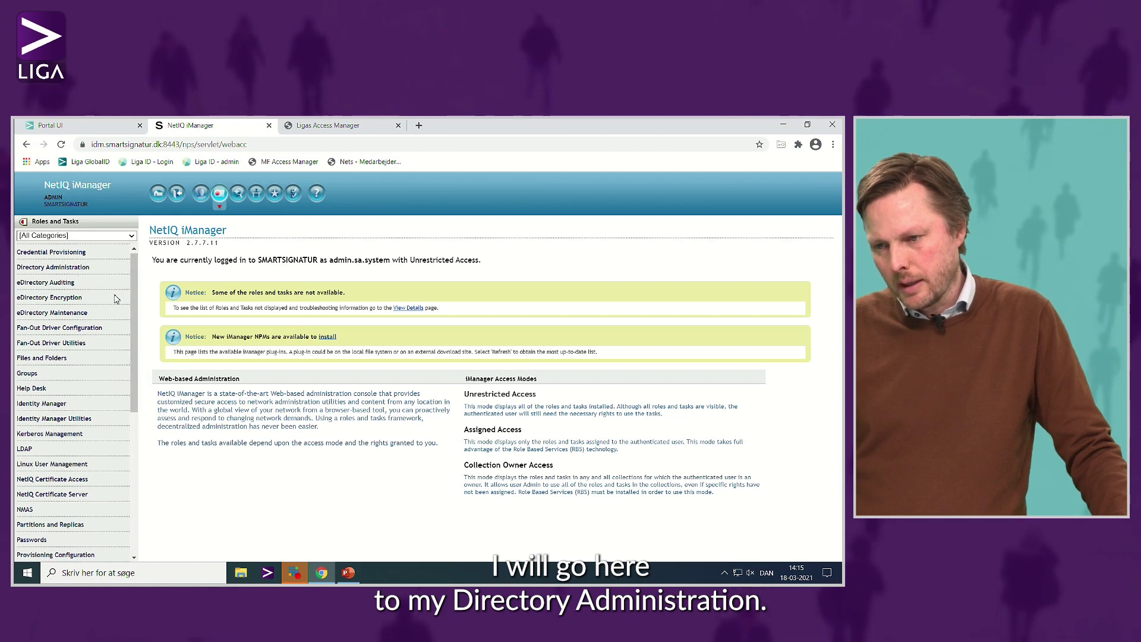
left_click(52, 267)
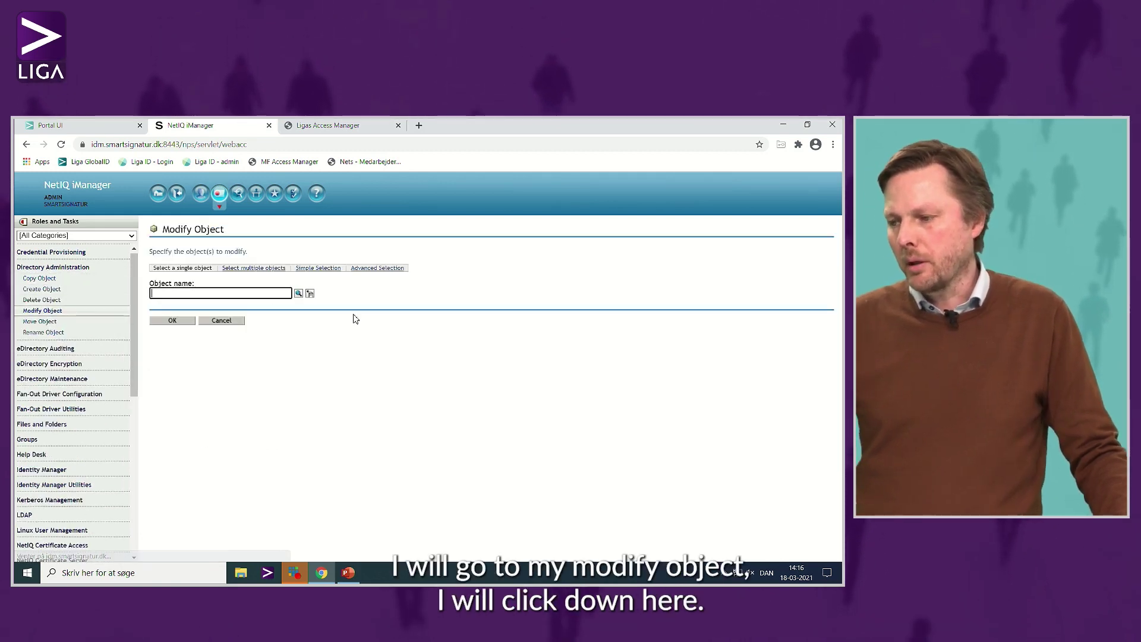
left_click(311, 294)
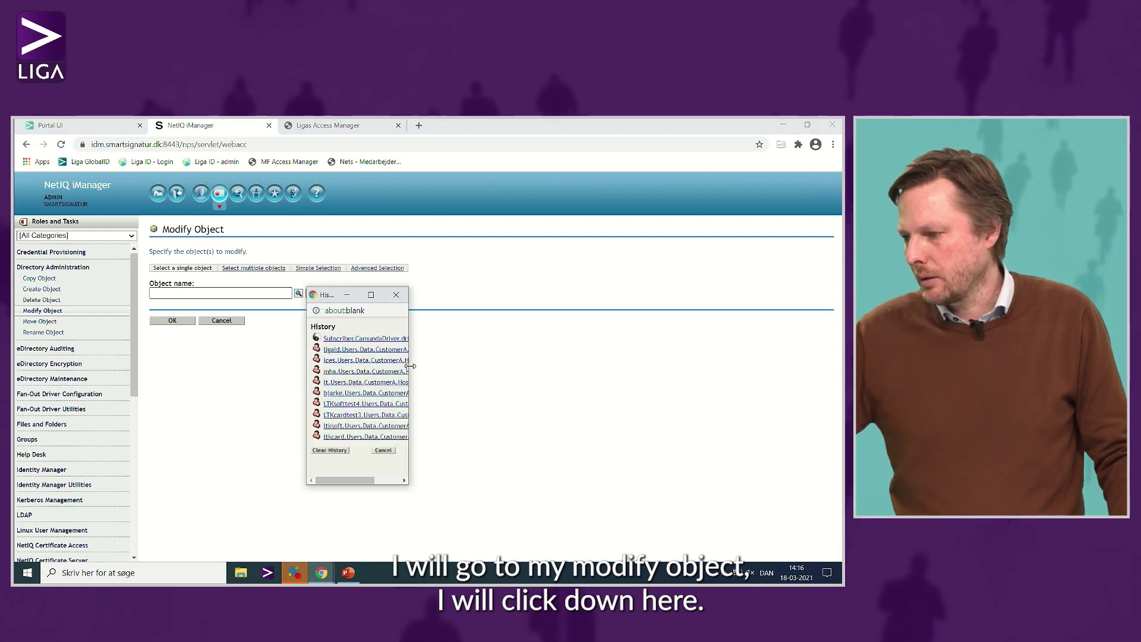
left_click(395, 298)
Browse to the Users.Data.CustomerA.Hosting container, select the ligaid user and open it for modification.
left_click(298, 293)
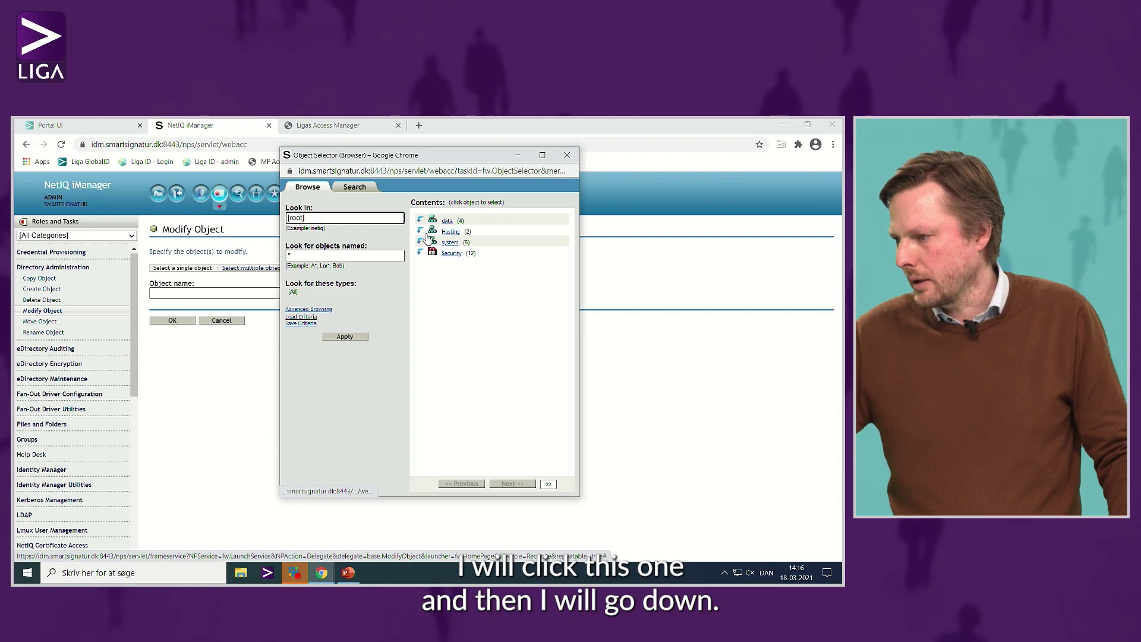
left_click(421, 232)
left_click(421, 242)
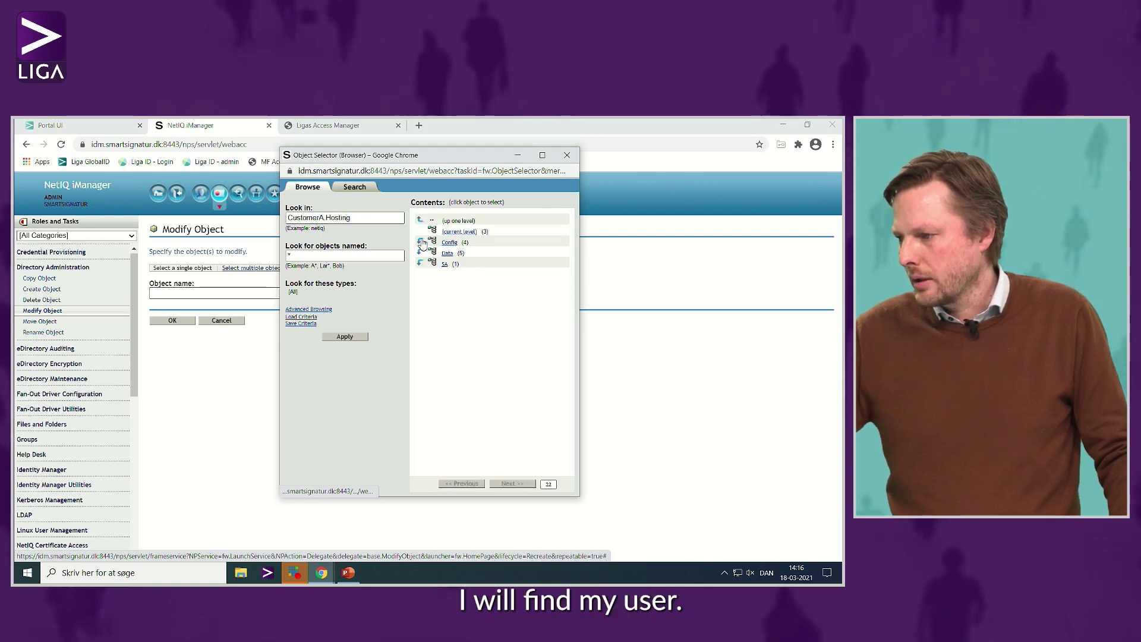
left_click(422, 252)
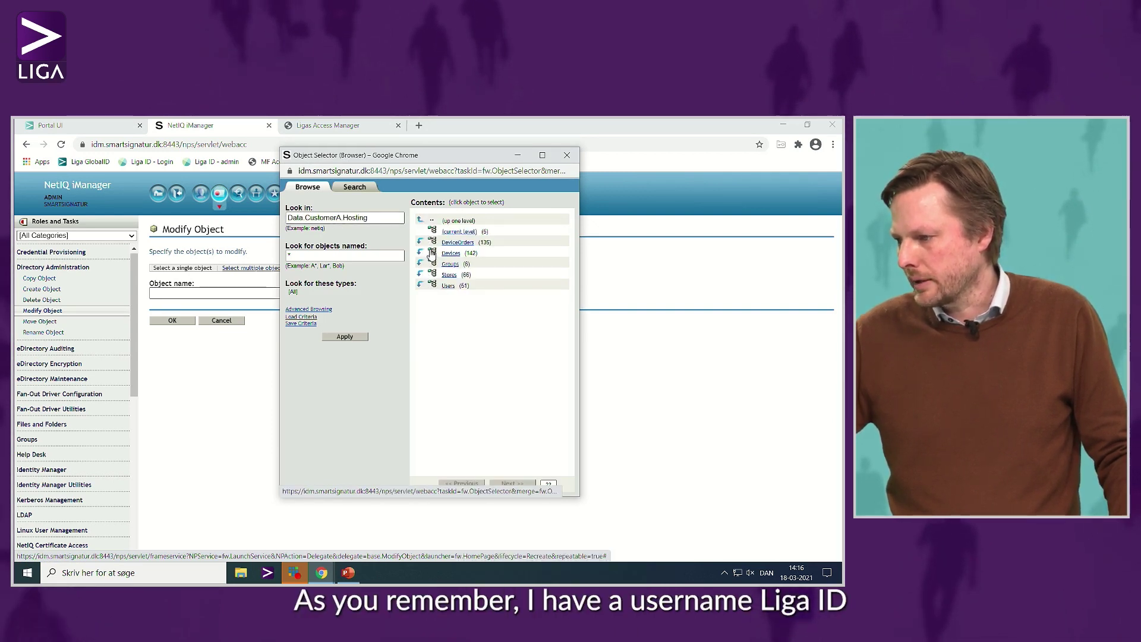
left_click(422, 286)
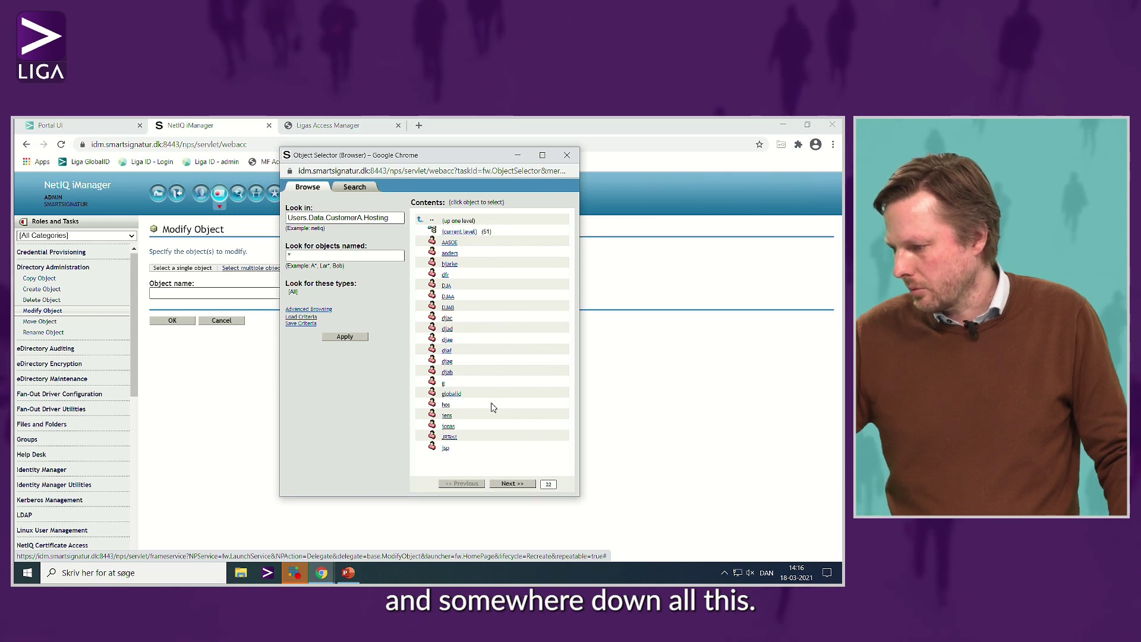
left_click(514, 484)
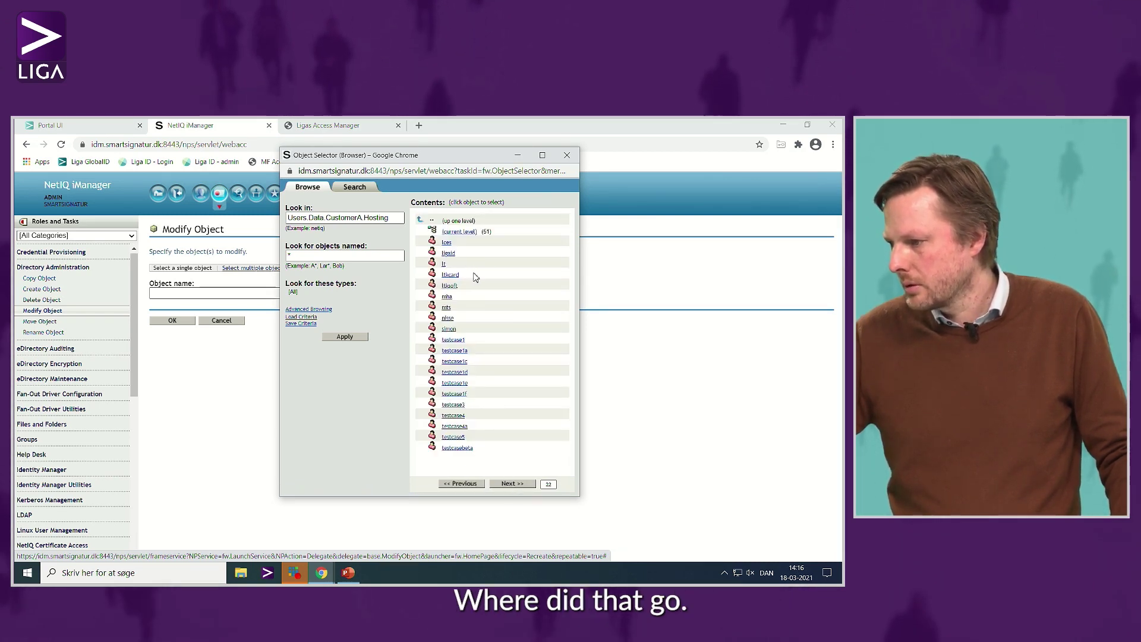
left_click(449, 254)
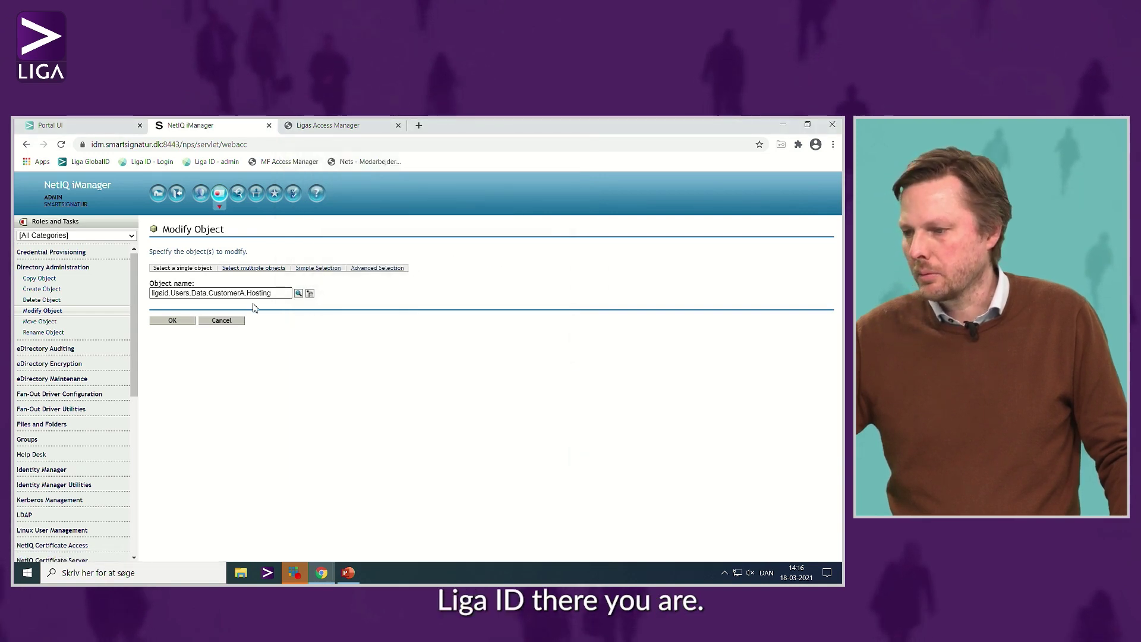
left_click(172, 320)
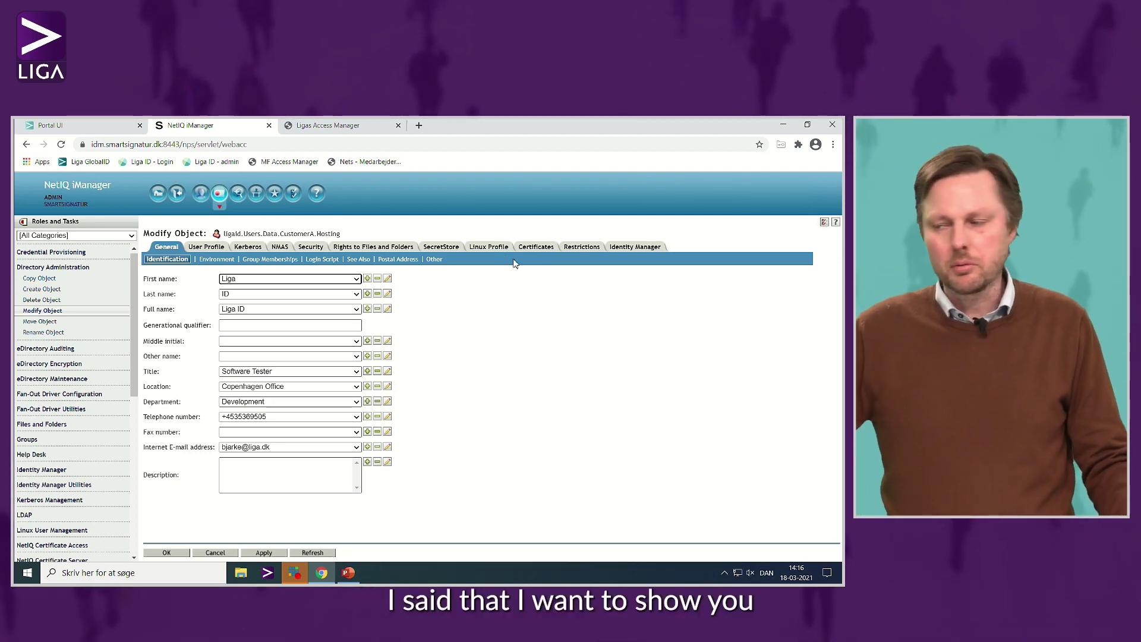
Open the ligaid user's GlobalIDx509Identifier attribute and display its full stored value.
left_click(433, 260)
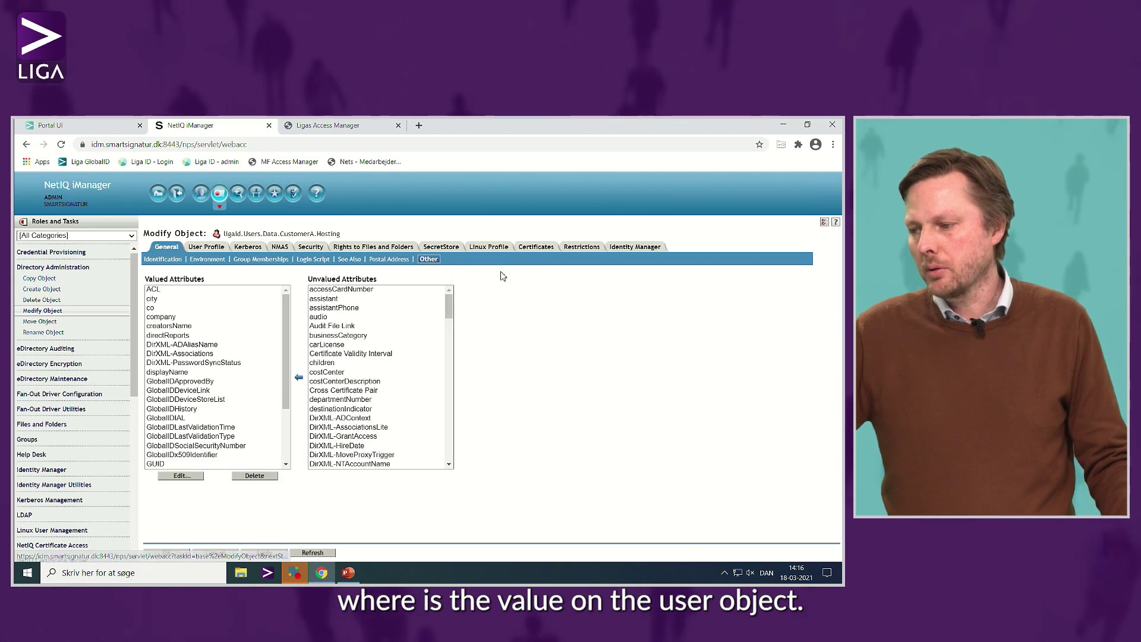
left_click_drag(283, 355, 283, 391)
left_click(194, 398)
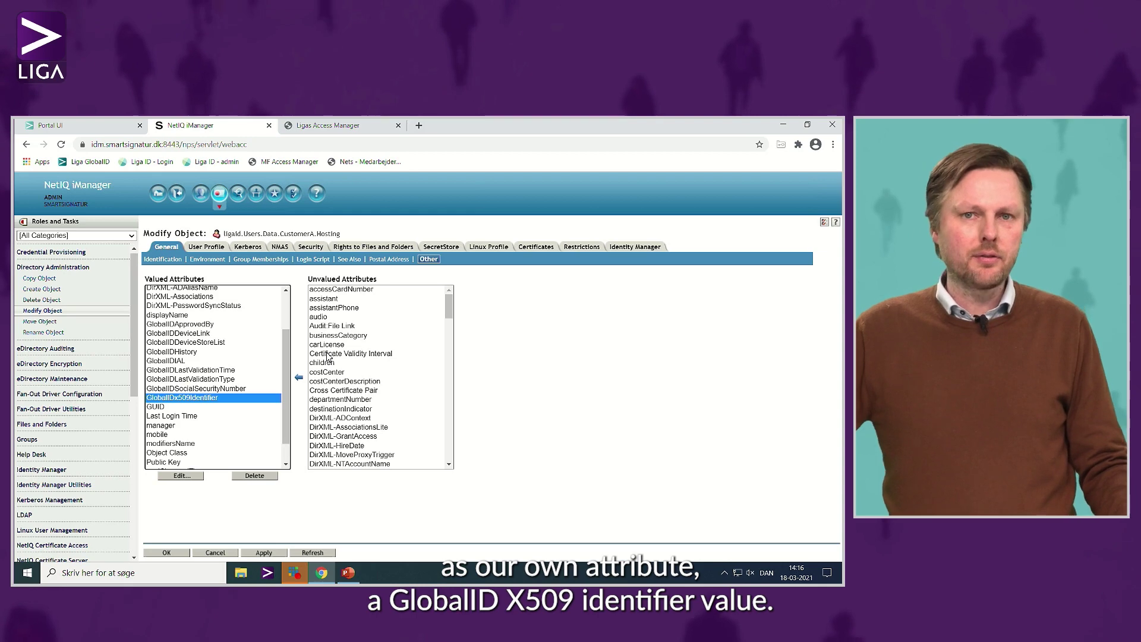
left_click(181, 475)
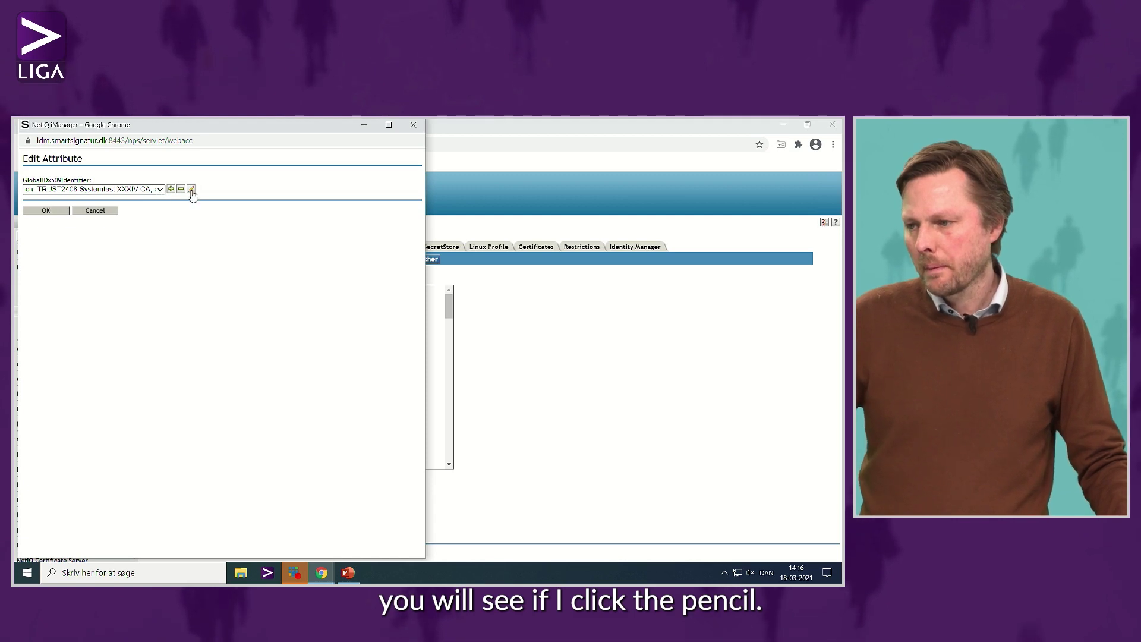
left_click(191, 189)
left_click(318, 197)
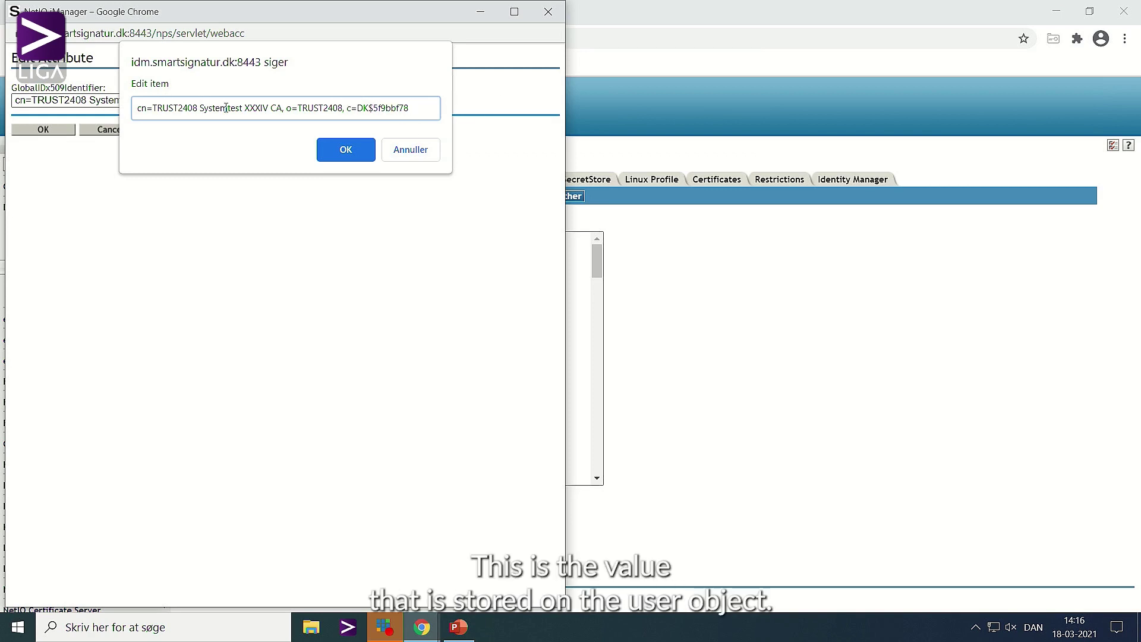
Reopen the ligaid user's GlobalIDx509Identifier value, examine its issuer and serial number format, and close the attribute without changes.
left_click(407, 152)
left_click(119, 137)
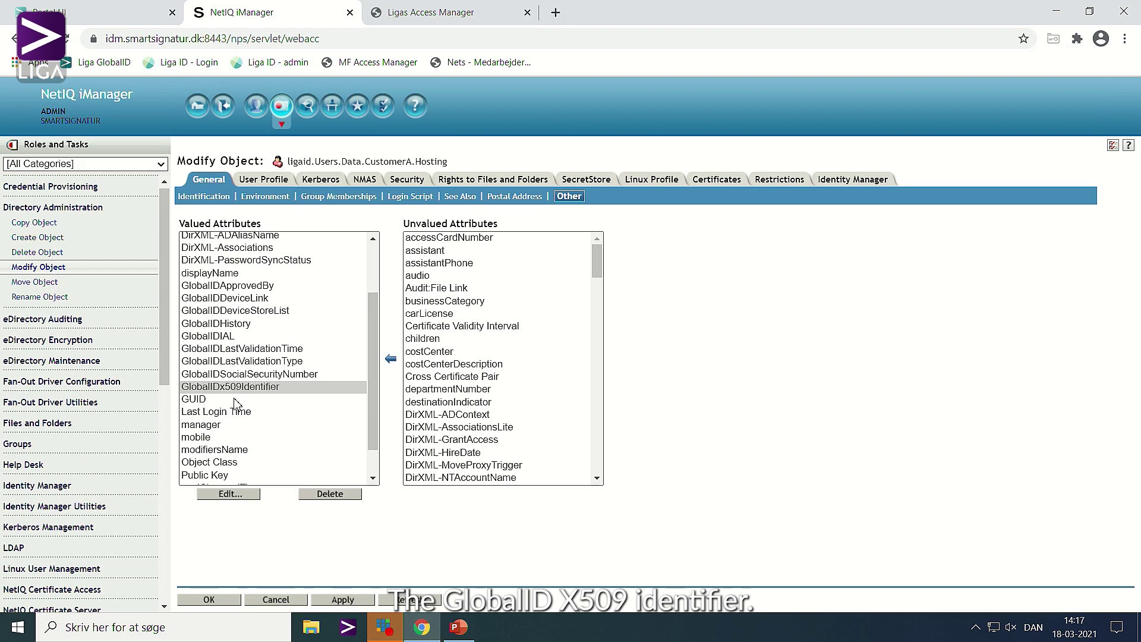
left_click(236, 495)
left_click(242, 103)
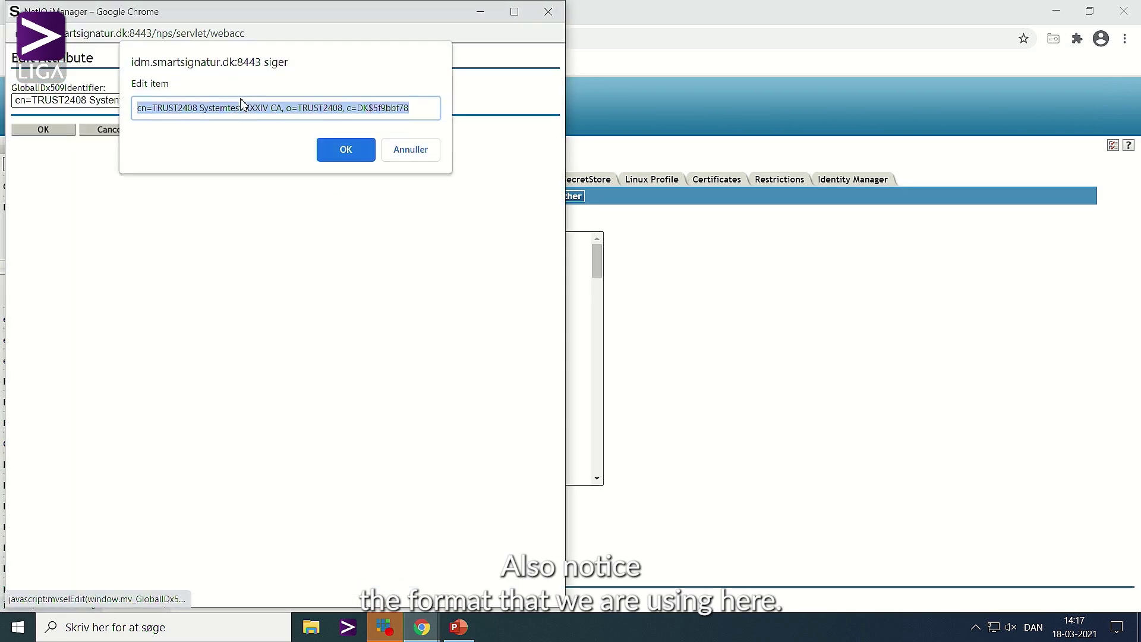
left_click(139, 109)
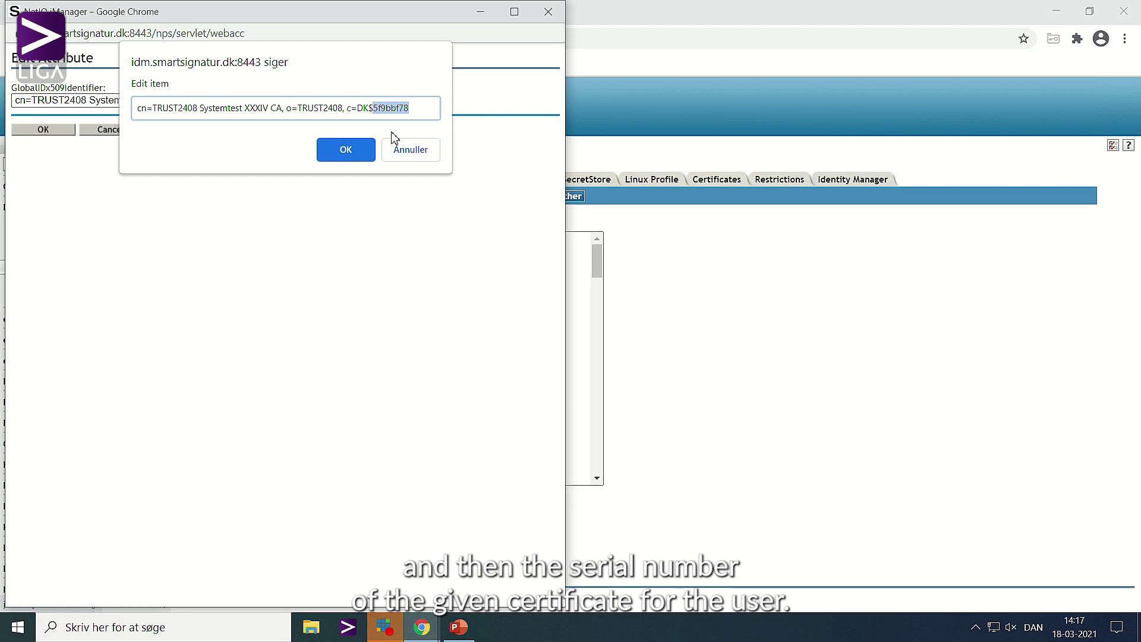
left_click(411, 156)
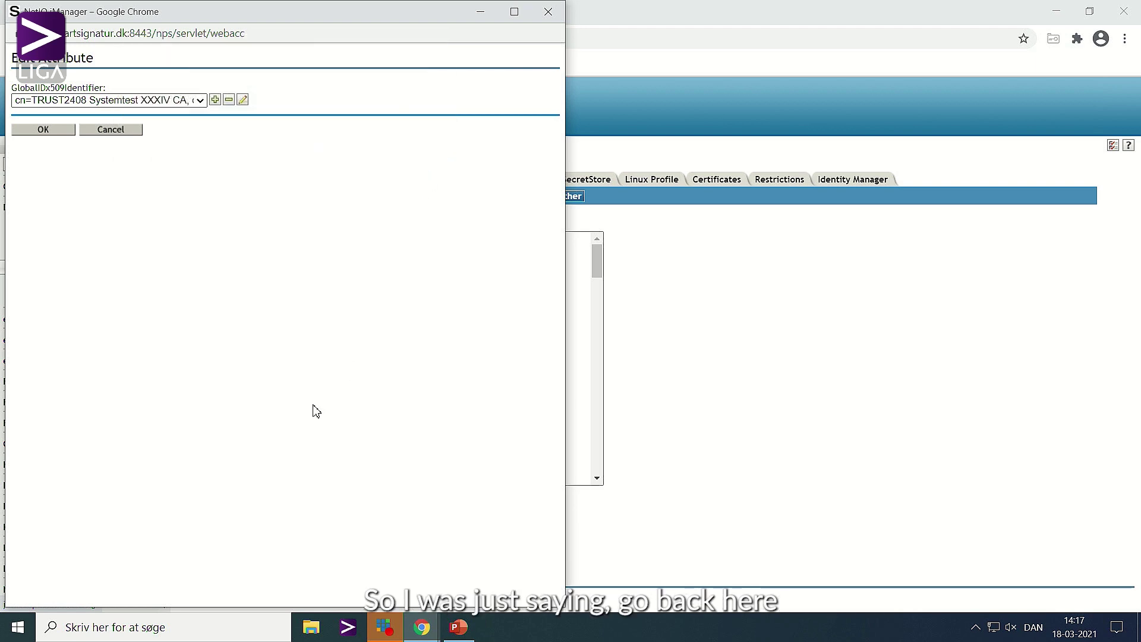
left_click(137, 130)
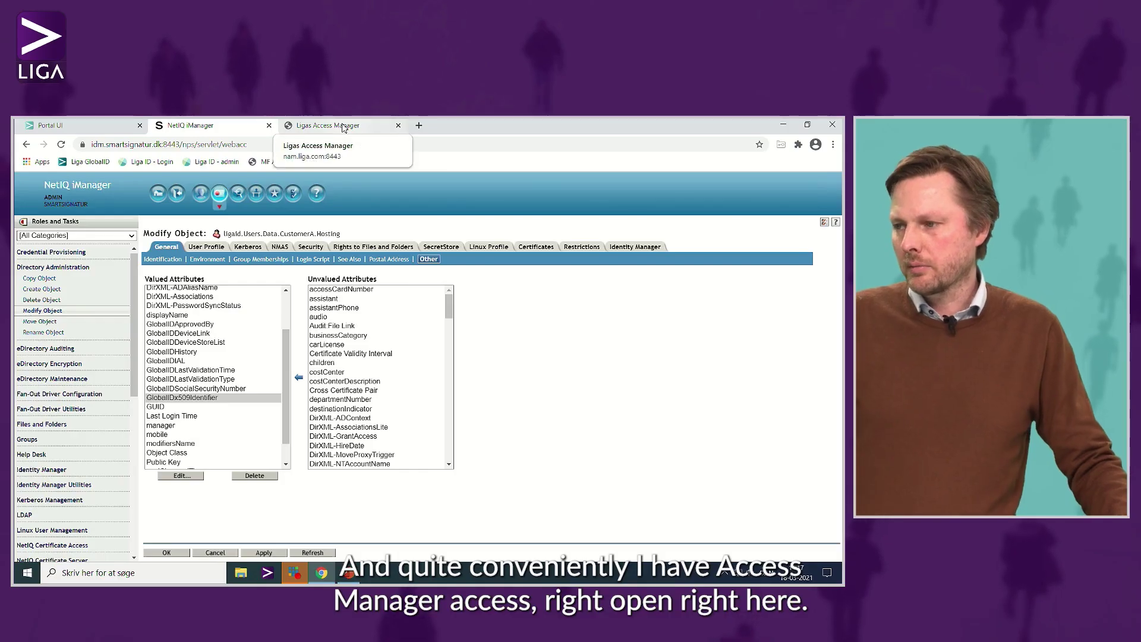
Switch to NetIQ Access Manager and open the IDPCluster configuration from the identity servers.
left_click(453, 15)
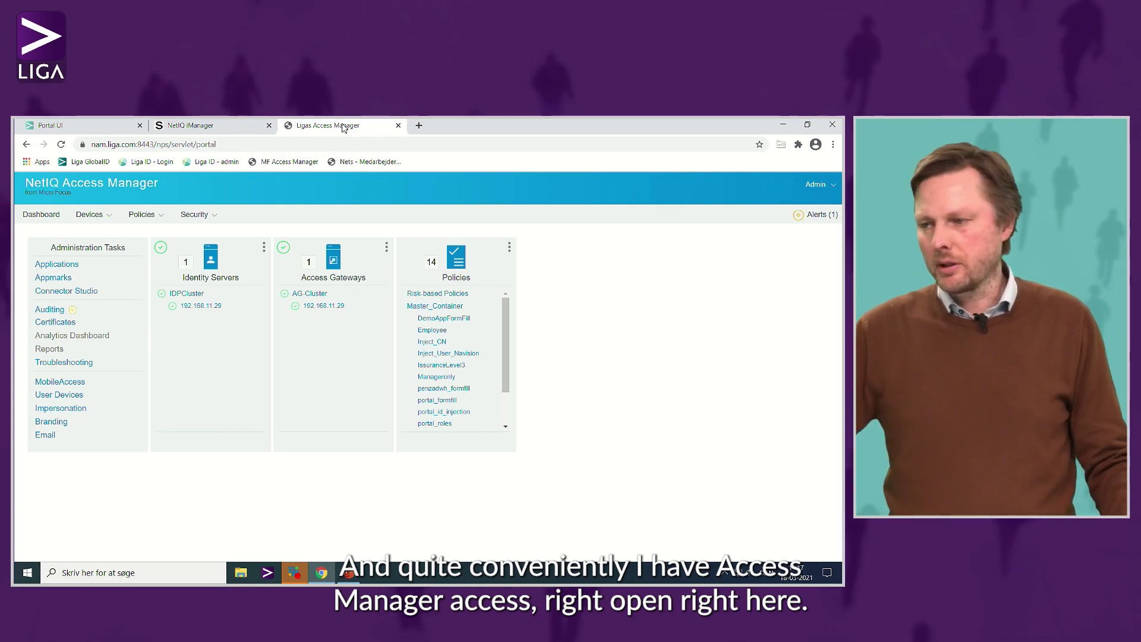
left_click(90, 214)
mouse_move(118, 230)
left_click(204, 234)
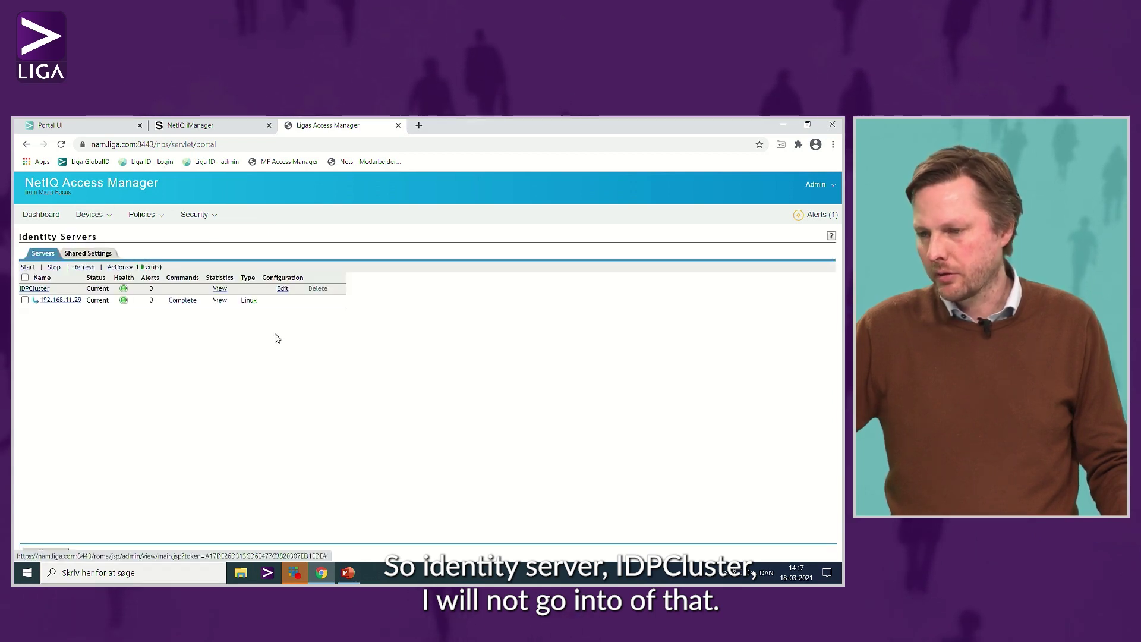
left_click(282, 289)
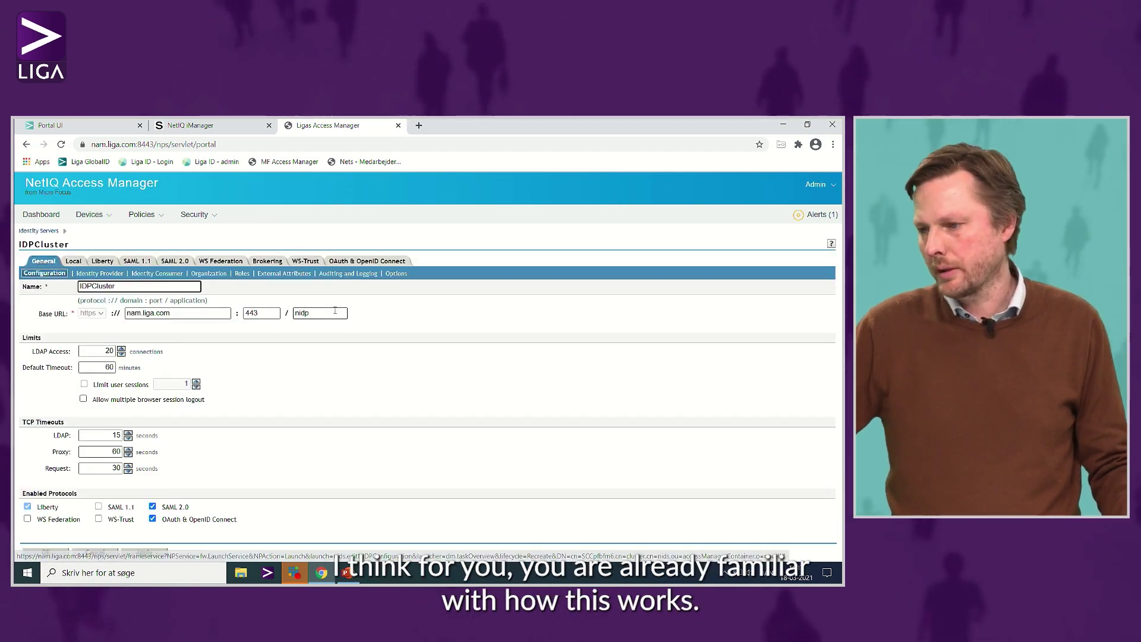
Open the X509.idm.smartsignatur.dk class among IDPCluster's local authentication classes and examine its Java class.
left_click(72, 262)
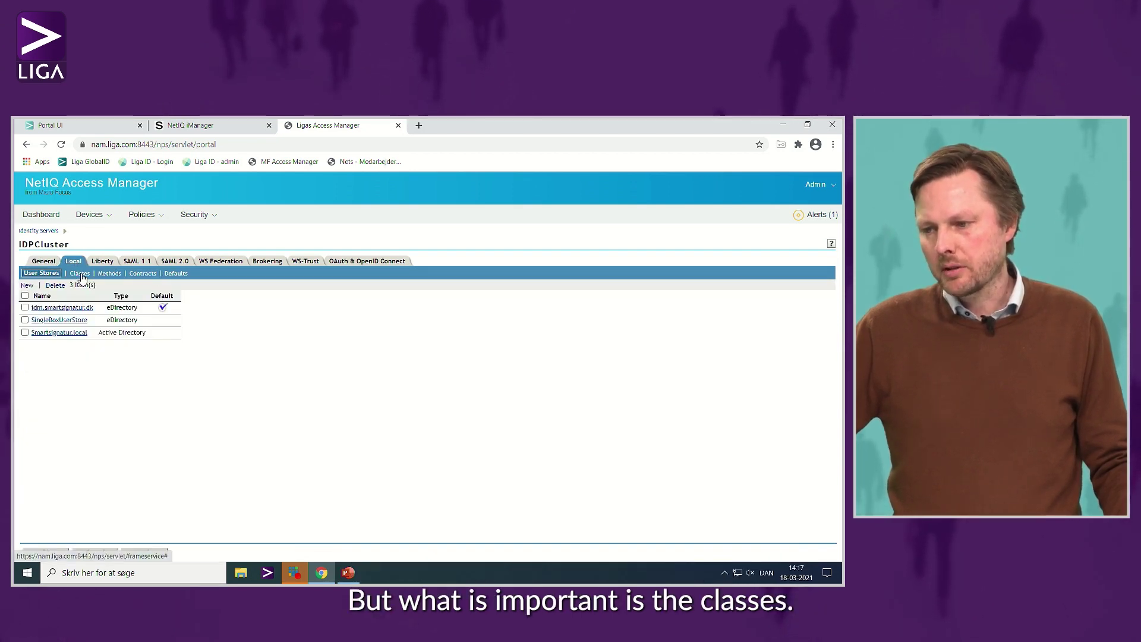
left_click(80, 274)
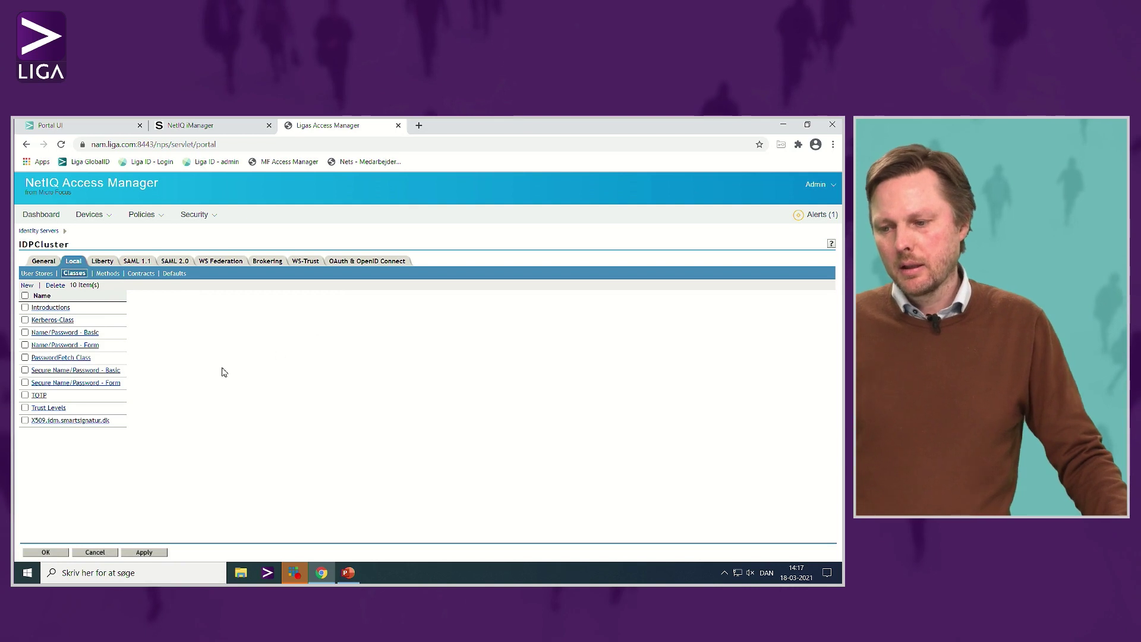
left_click(63, 421)
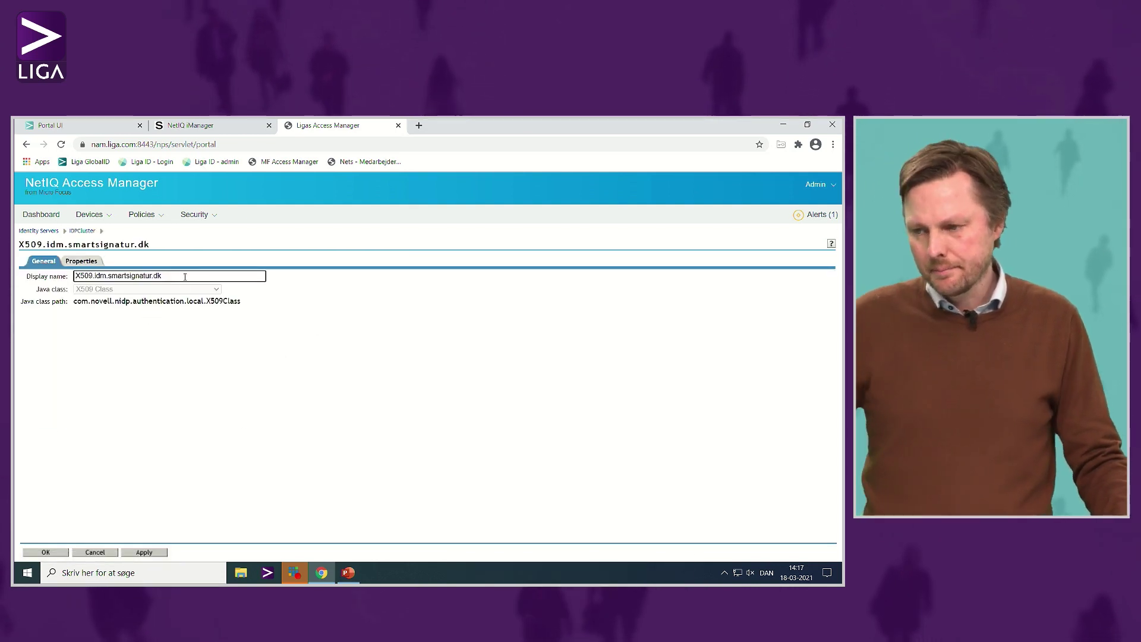
left_click(114, 294)
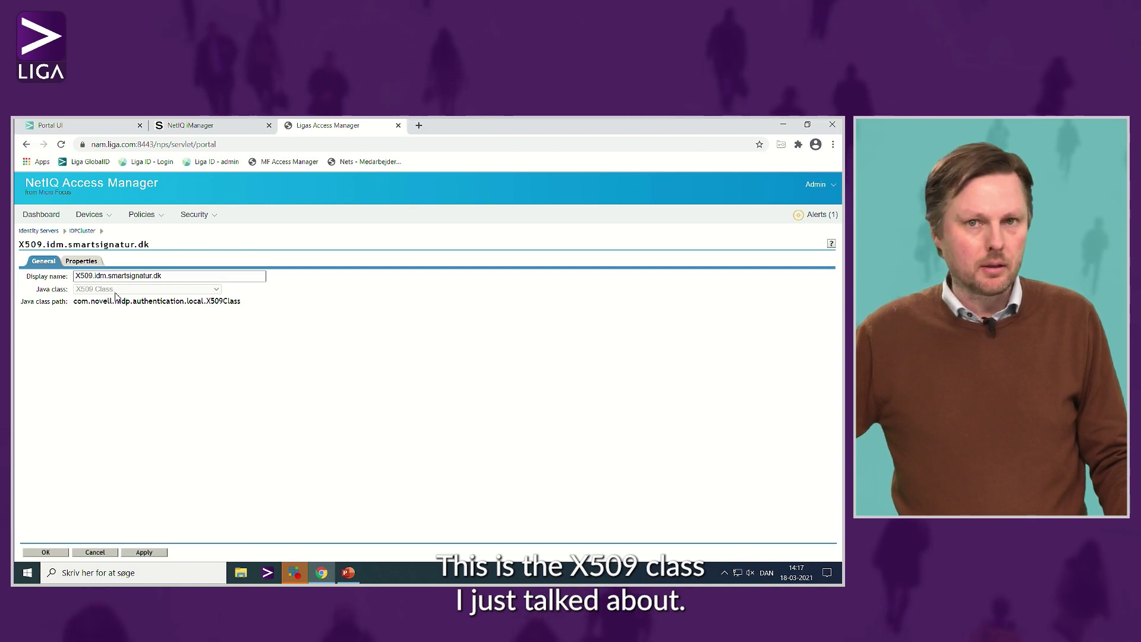
Examine the X509 class's attribute mapping for serial number and issuer name, and leave the class without saving.
left_click(86, 265)
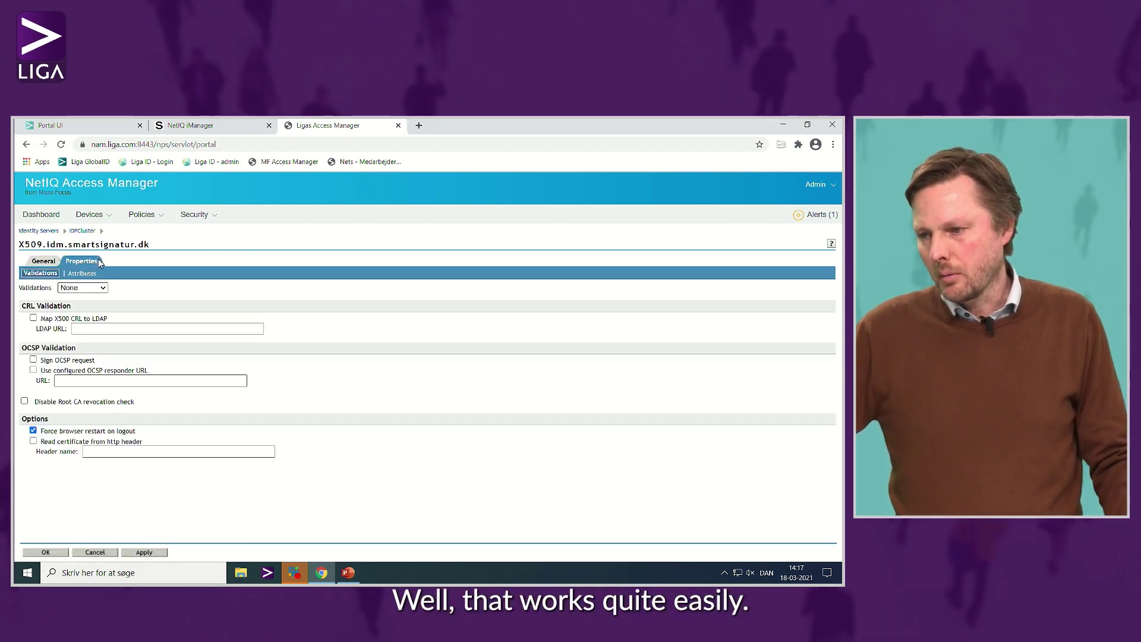
left_click(83, 273)
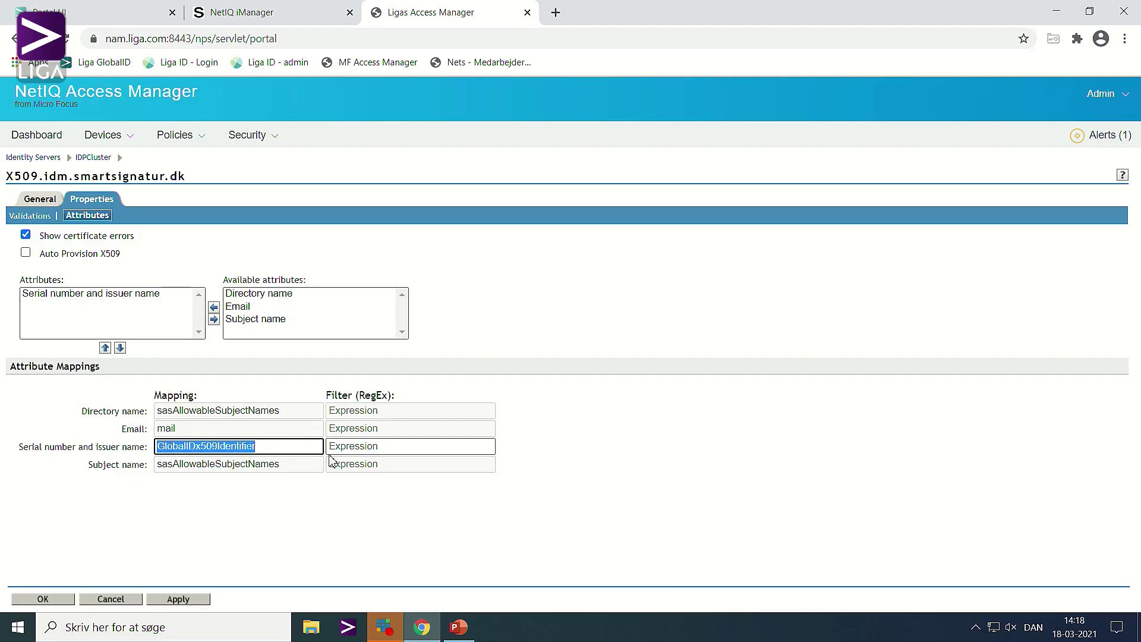
left_click(112, 294)
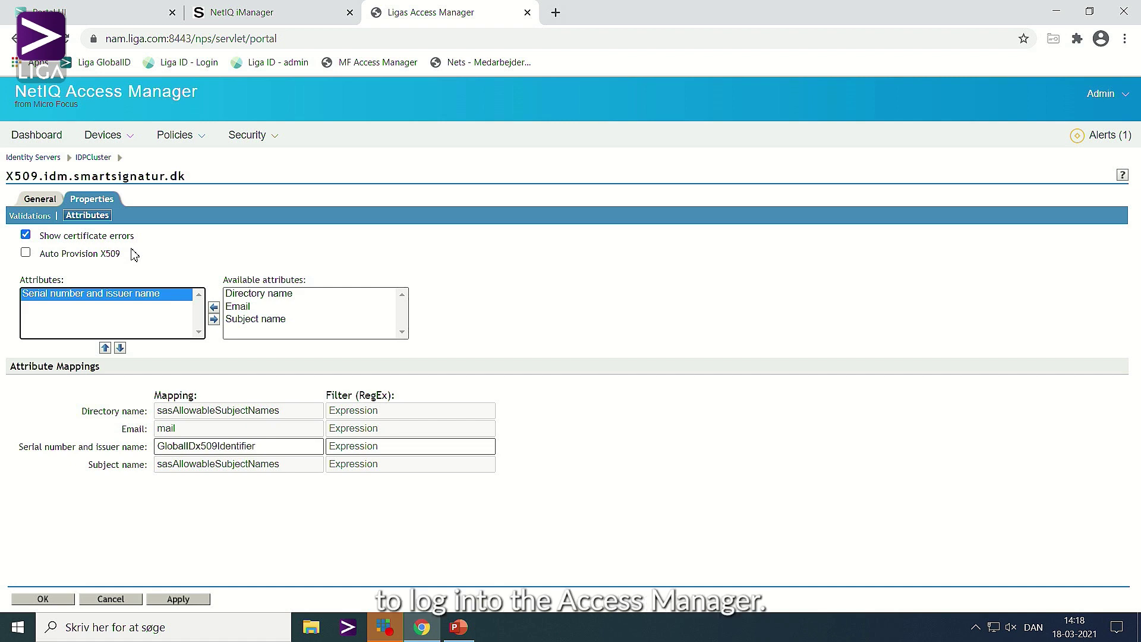
left_click(130, 601)
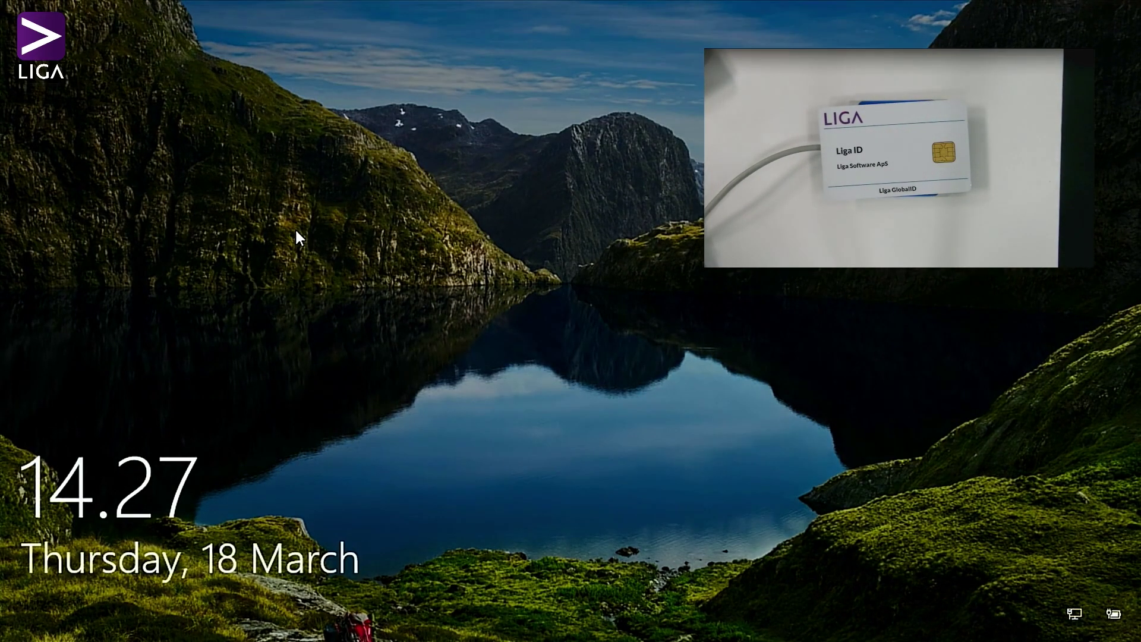
Log in to Windows with the smart card by entering its PIN, and clear the desktop of the open Start menu.
left_click(295, 227)
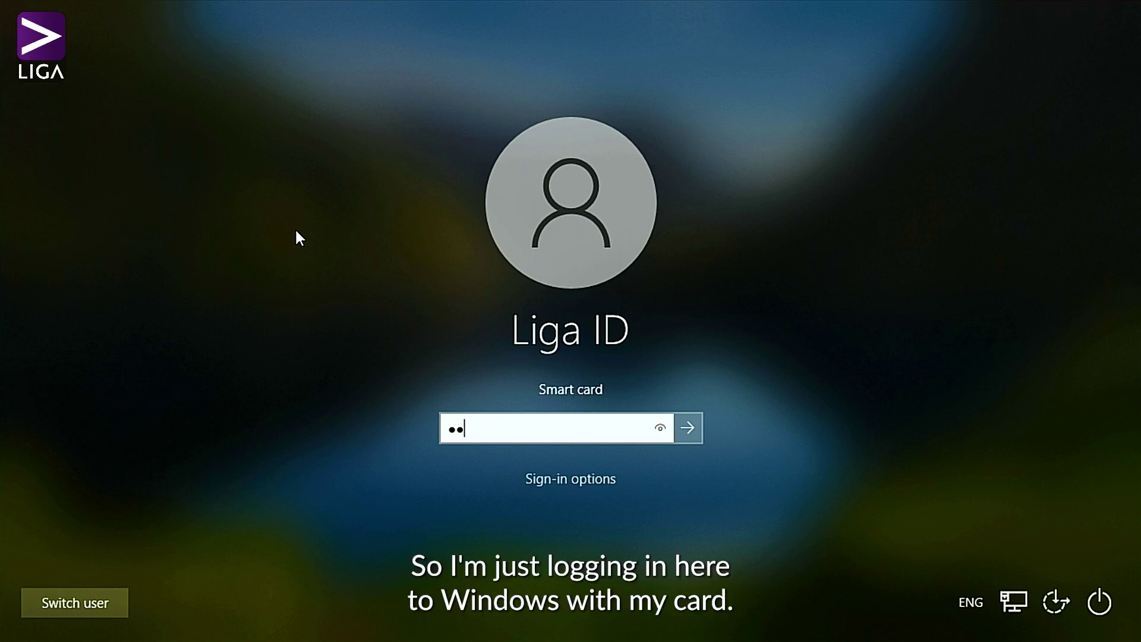
key("Return")
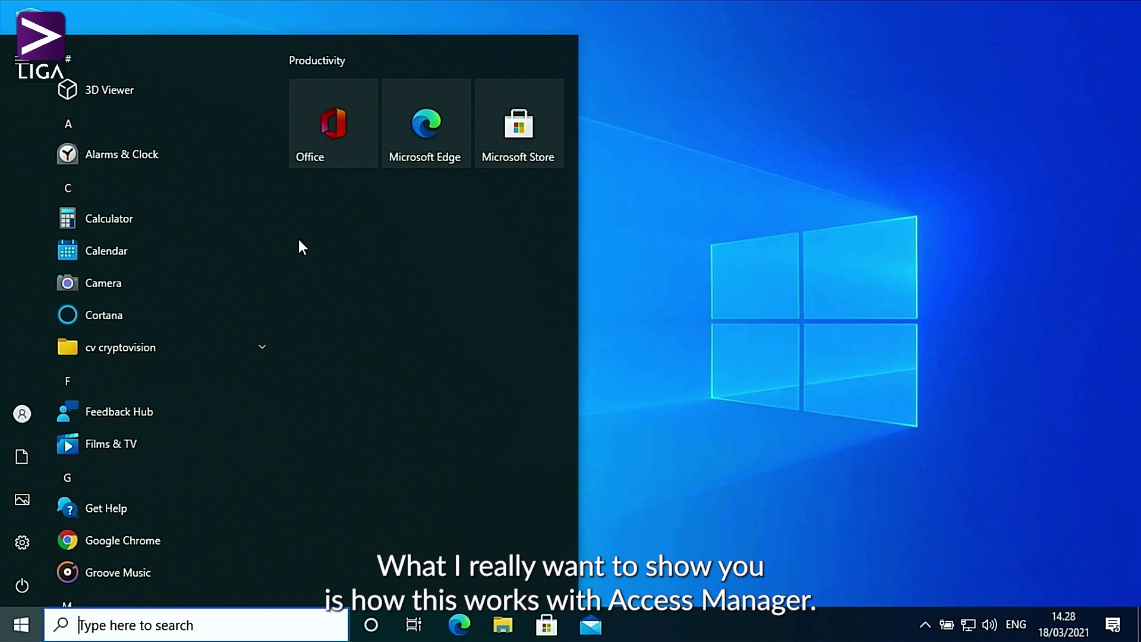
left_click(895, 176)
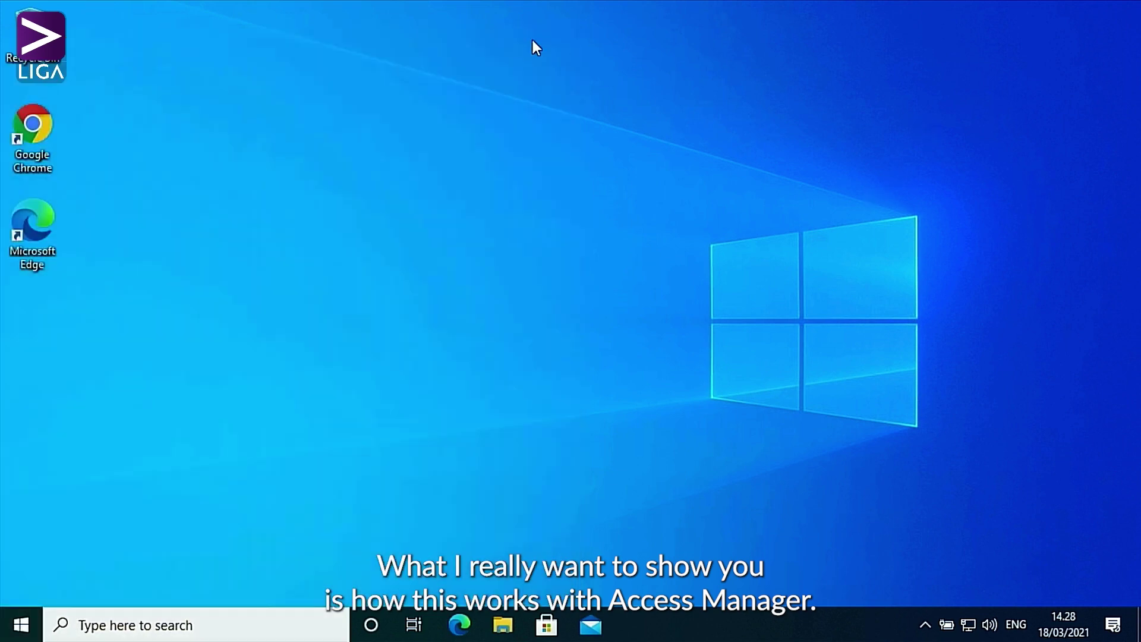
Launch Google Chrome and go to the Access Manager portal at nam.liga.com/nidp.
double_click(39, 119)
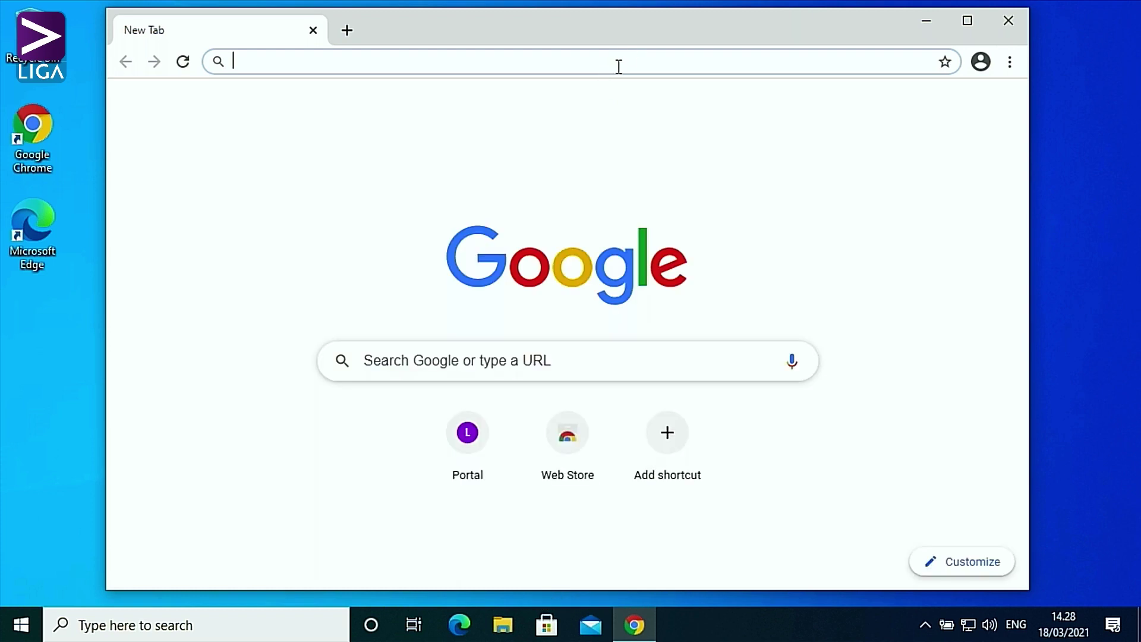
type("nam")
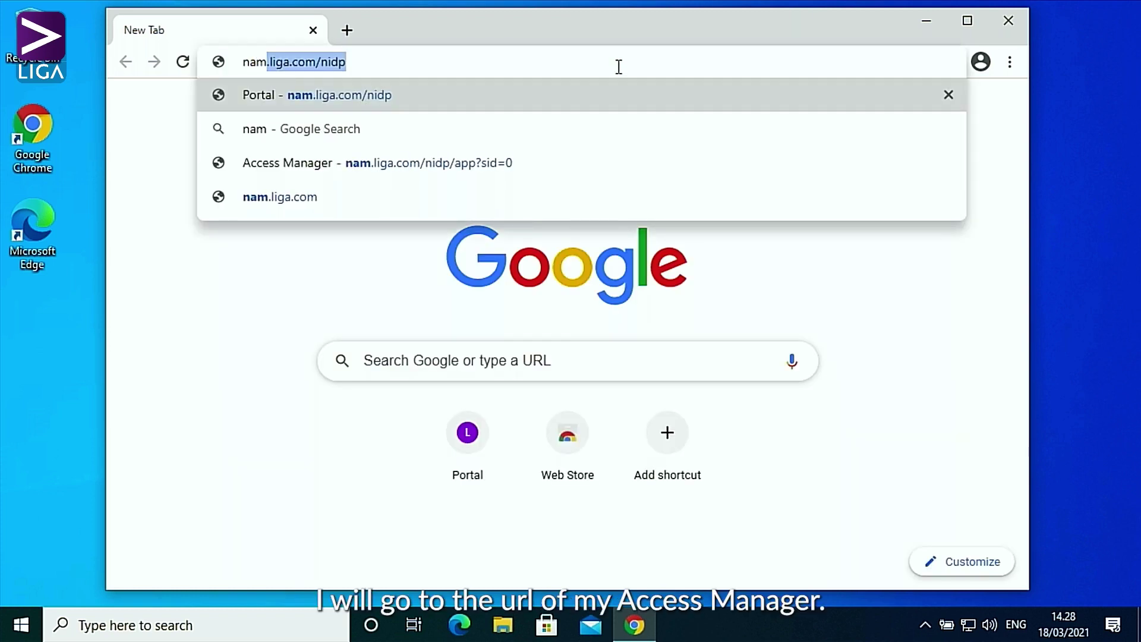
key("Return")
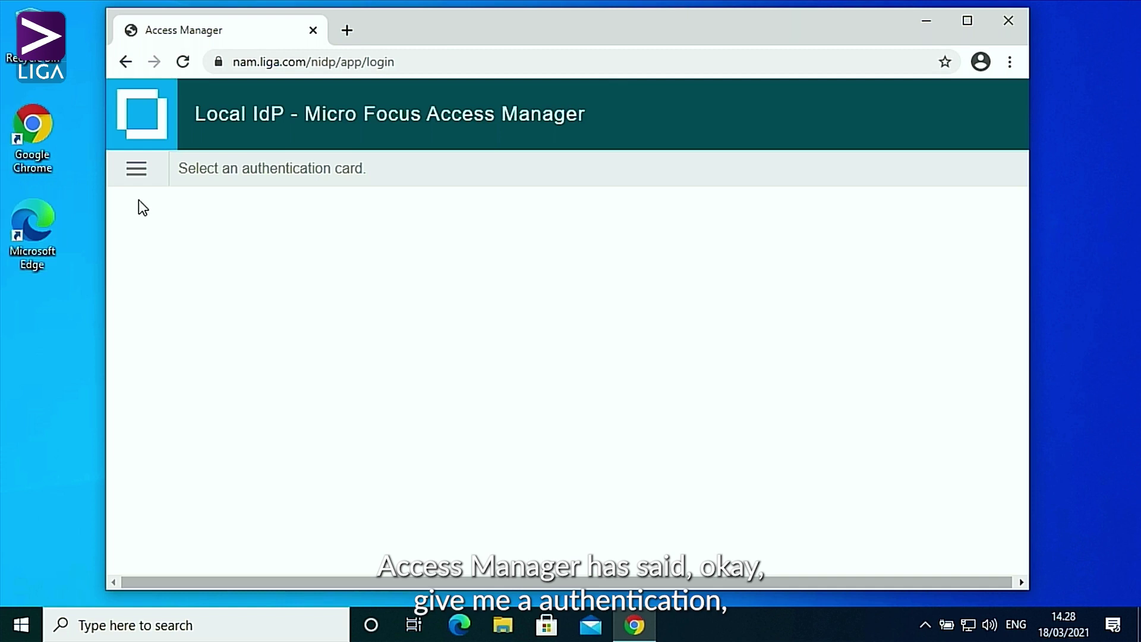
Sign in through Certifikat login Liga GlobalID with the certificate issued by TRUST2408 Systemtest, entering the smart card PIN.
left_click(138, 179)
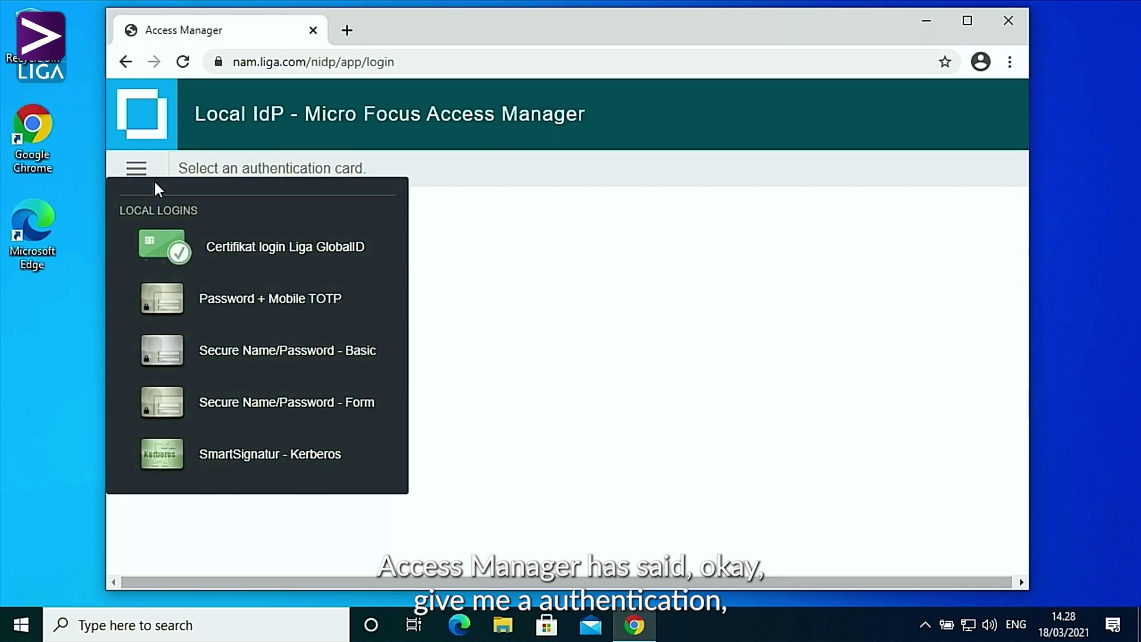
left_click(255, 246)
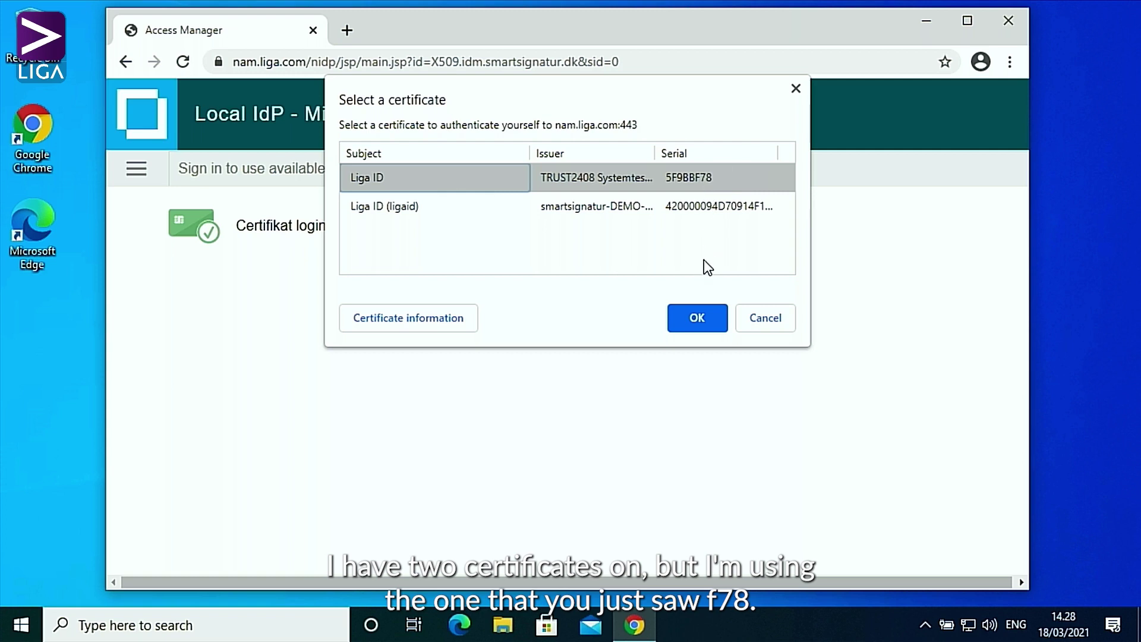
left_click(698, 311)
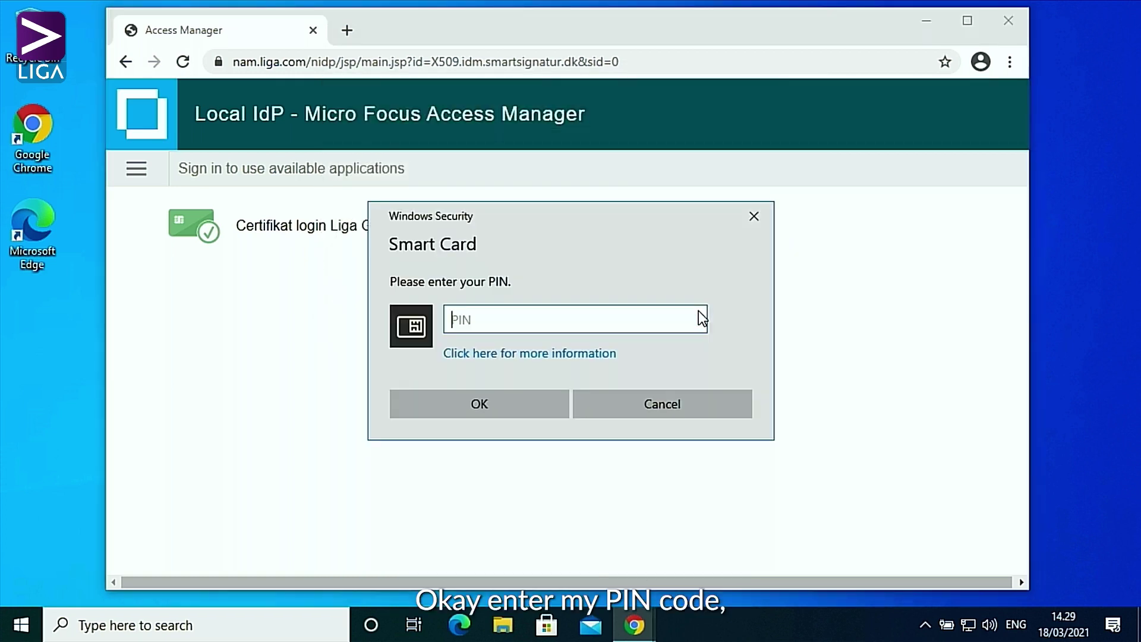
type("****")
key("Return")
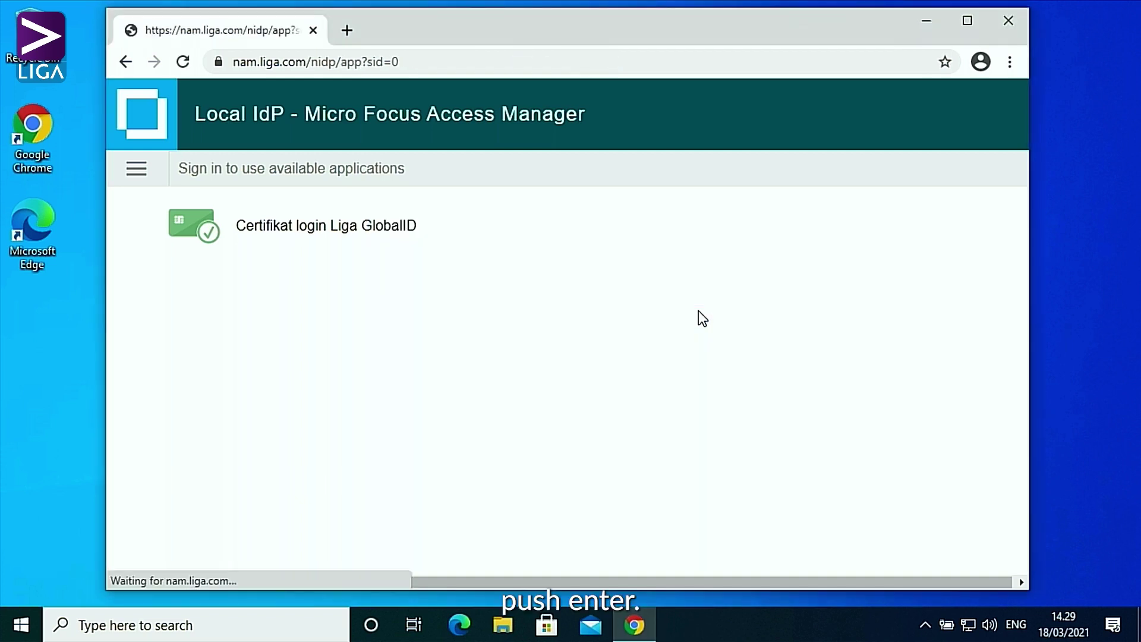